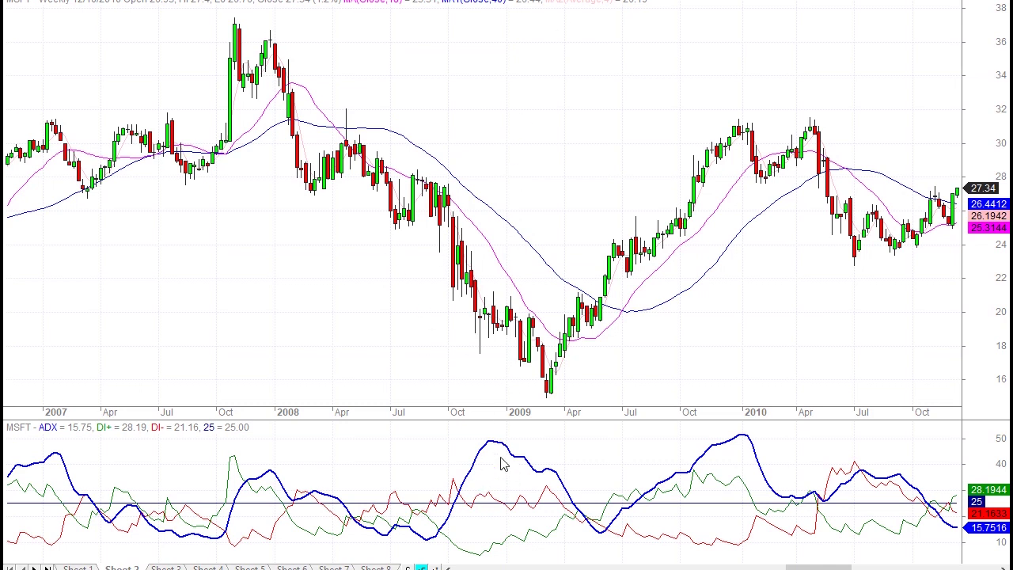
# Draw a red arrow along the 2008–2009 MSFT price decline, placed from about 33.5 in mid-2008 down to about 16 in spring 2009.
pyautogui.moveTo(506, 467)
pyautogui.moveTo(477, 463)
pyautogui.moveTo(503, 510)
pyautogui.moveTo(456, 483)
pyautogui.moveTo(439, 542)
pyautogui.moveTo(338, 62)
pyautogui.mouseDown()
pyautogui.moveTo(582, 285)
pyautogui.moveTo(566, 351)
pyautogui.mouseUp()
pyautogui.click(444, 92)
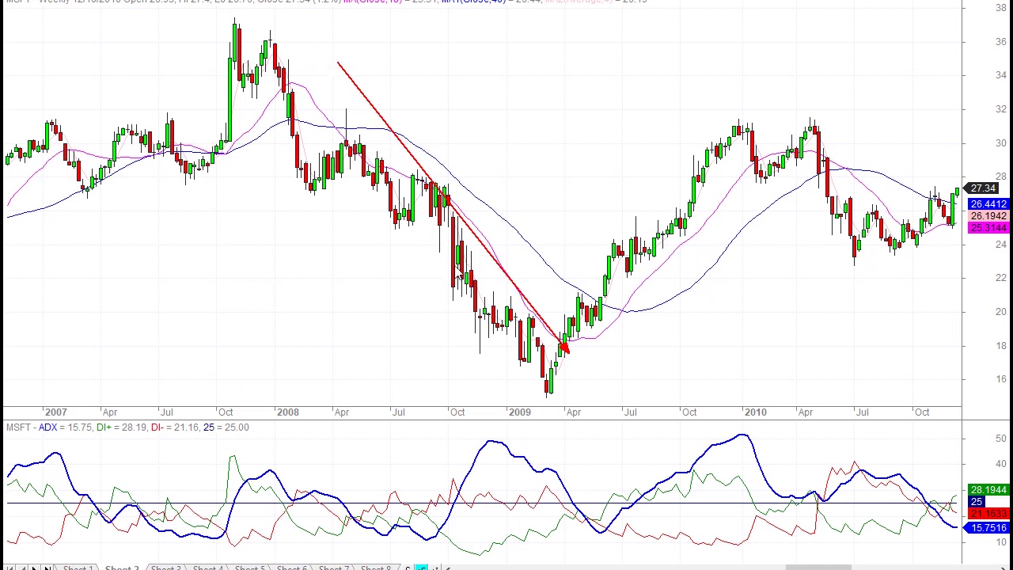
pyautogui.moveTo(393, 131); pyautogui.dragTo(420, 153)
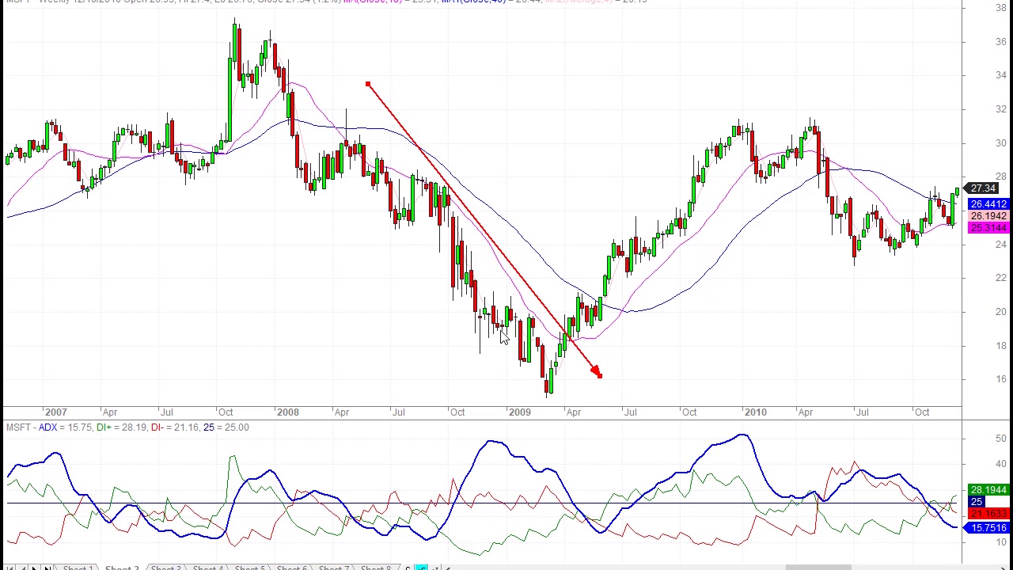
pyautogui.click(435, 289)
# Draw red rising arrows along the late-2008 ADX climb, the 2009 MSFT price advance and the matching 2009 ADX climb.
pyautogui.moveTo(451, 545); pyautogui.dragTo(488, 449)
pyautogui.moveTo(568, 400); pyautogui.dragTo(743, 162)
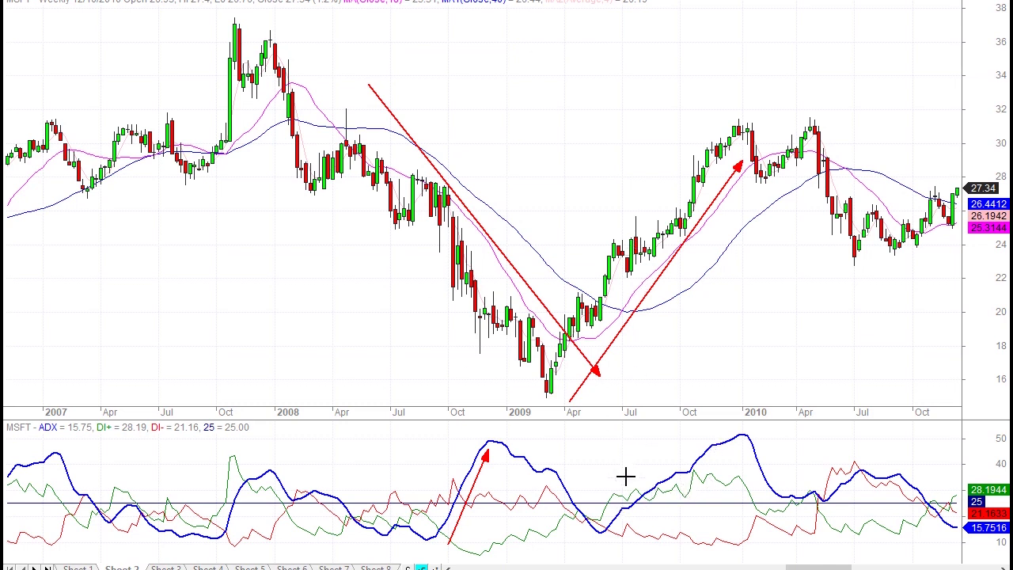
pyautogui.moveTo(622, 538); pyautogui.dragTo(735, 449)
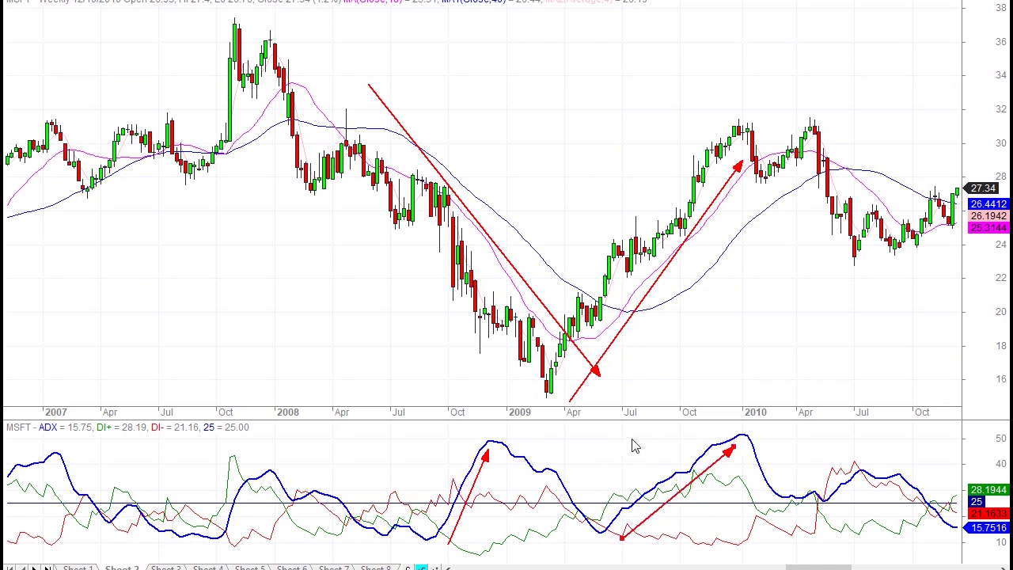
# Compare the marked MSFT price trends with the ADX and DI lines, checking the ADX readings around August 2008.
pyautogui.moveTo(505, 502)
pyautogui.moveTo(555, 376)
pyautogui.moveTo(716, 141)
pyautogui.moveTo(456, 508)
pyautogui.moveTo(515, 475)
pyautogui.moveTo(513, 500)
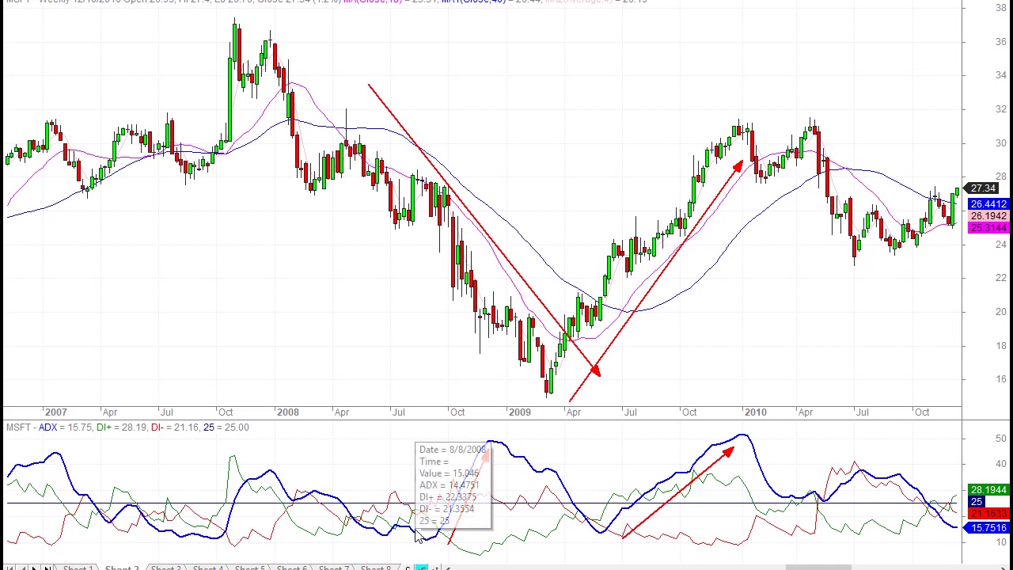
pyautogui.moveTo(396, 545)
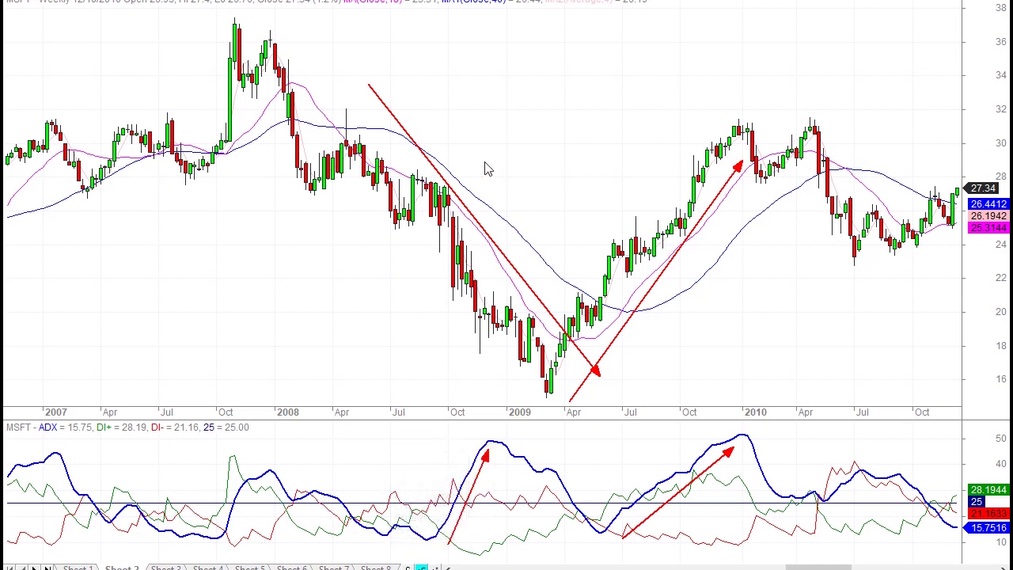
pyautogui.moveTo(520, 93)
pyautogui.moveTo(545, 392)
pyautogui.moveTo(548, 530)
pyautogui.moveTo(540, 367)
pyautogui.moveTo(358, 318)
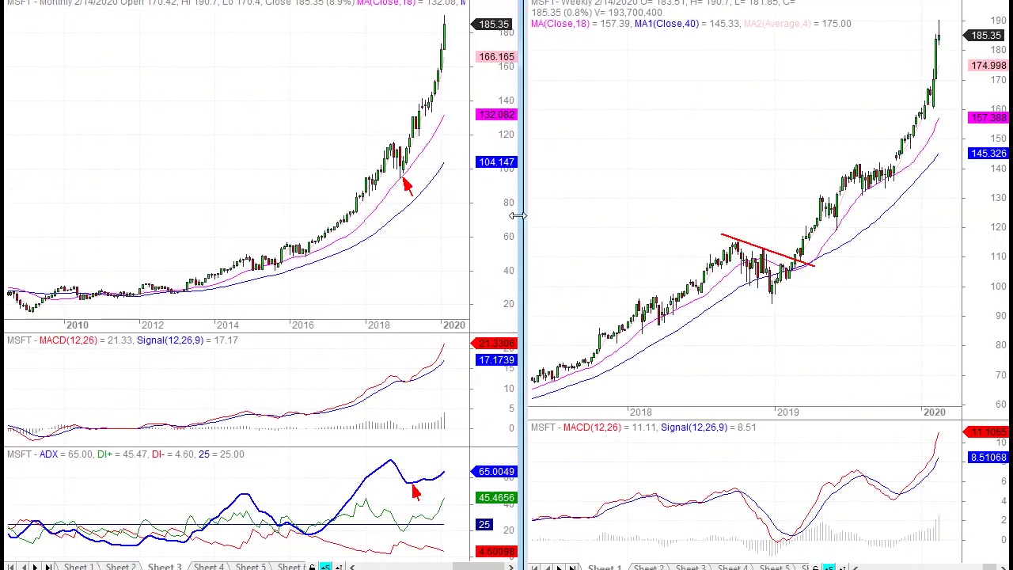
# Adjust the divider between the monthly and weekly MSFT charts.
pyautogui.moveTo(472, 216); pyautogui.dragTo(516, 216)
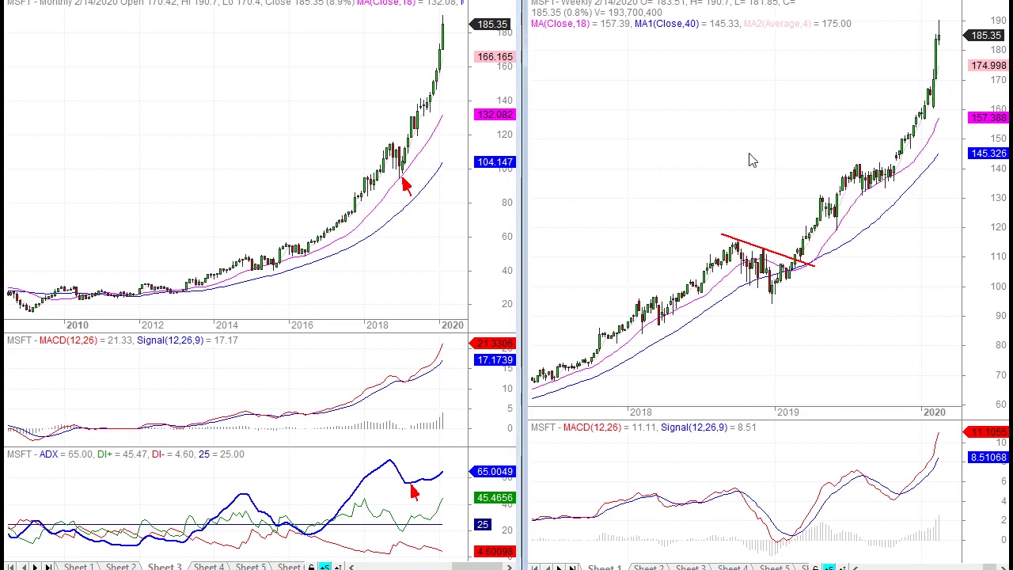
pyautogui.moveTo(737, 300)
pyautogui.click(270, 135)
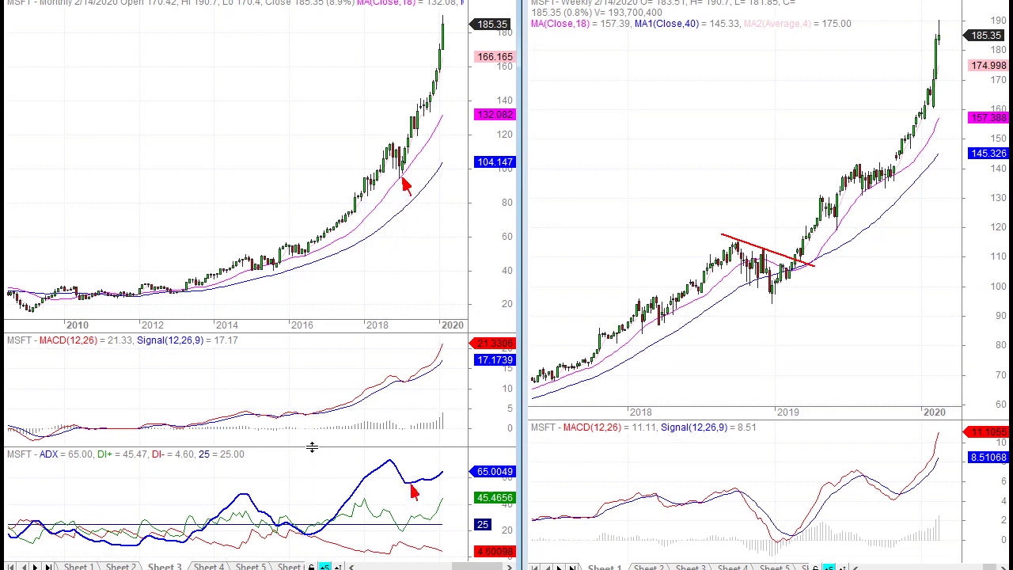
# Examine the marked pullback on MSFT's monthly price and ADX against the weekly trend line breakout and MACD around early 2019.
pyautogui.moveTo(294, 64)
pyautogui.moveTo(392, 463)
pyautogui.moveTo(384, 524)
pyautogui.moveTo(383, 260)
pyautogui.moveTo(405, 484)
pyautogui.moveTo(426, 504)
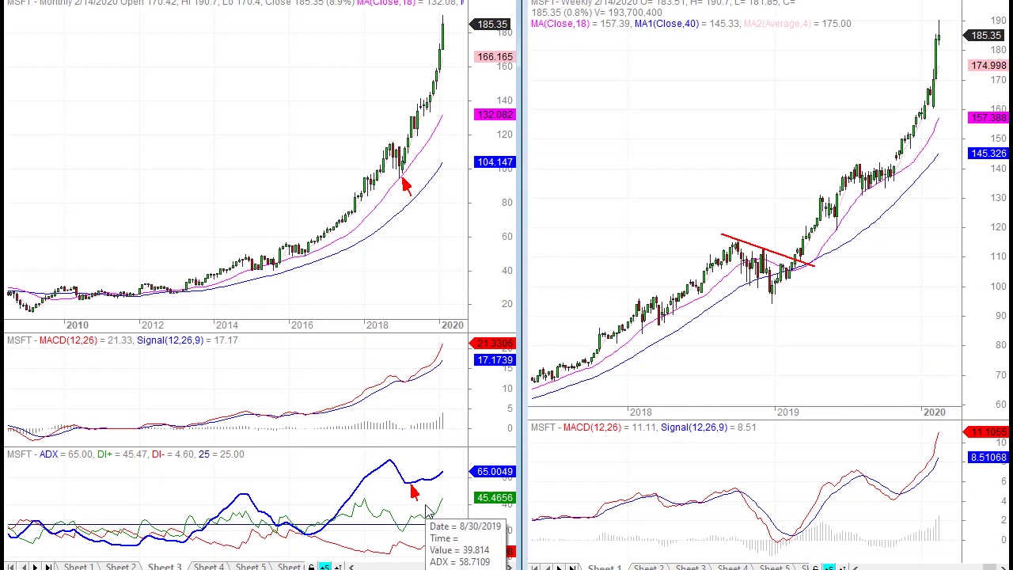
pyautogui.moveTo(401, 285)
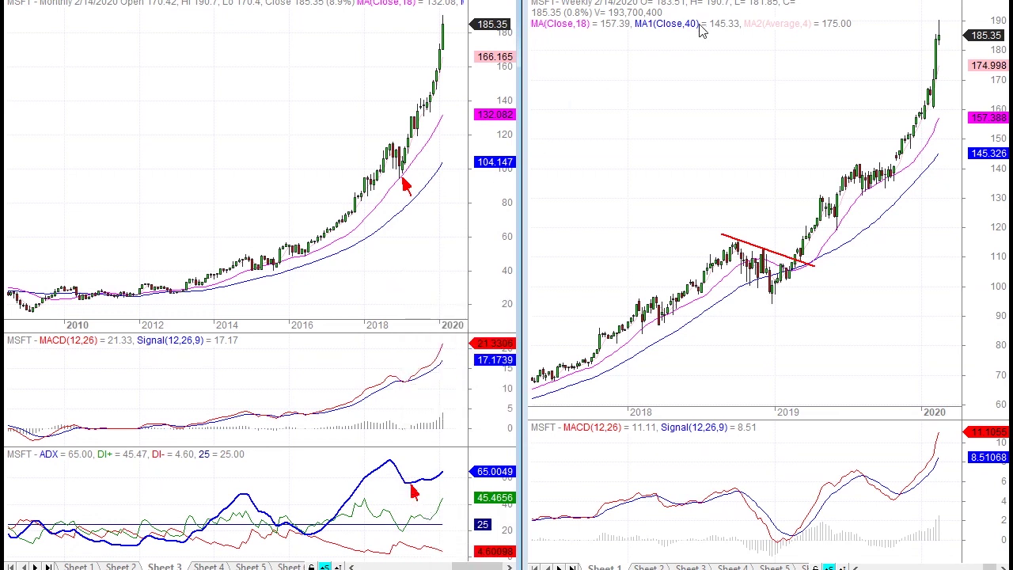
pyautogui.moveTo(787, 198)
pyautogui.moveTo(798, 286)
pyautogui.moveTo(398, 483)
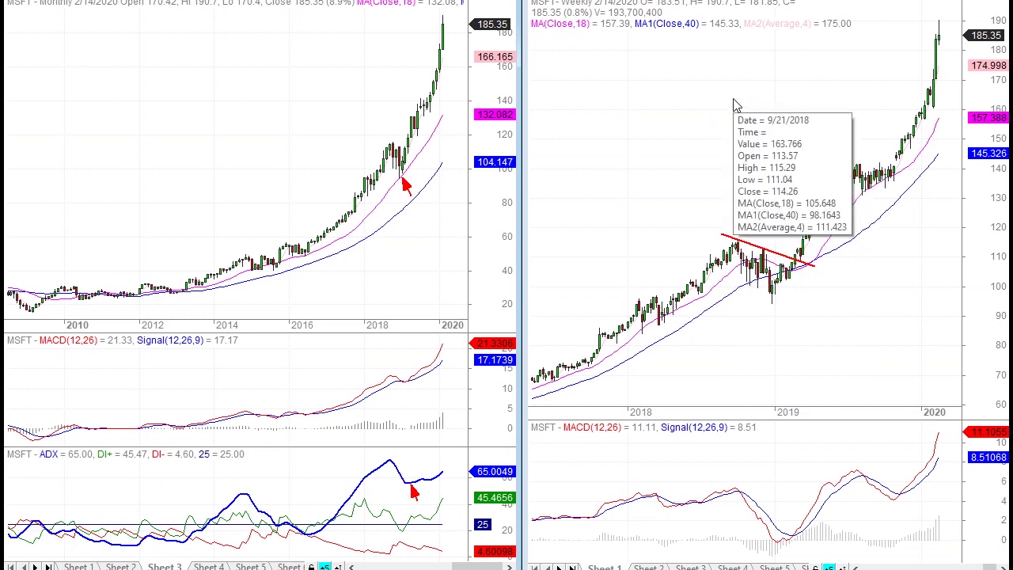
pyautogui.moveTo(748, 169)
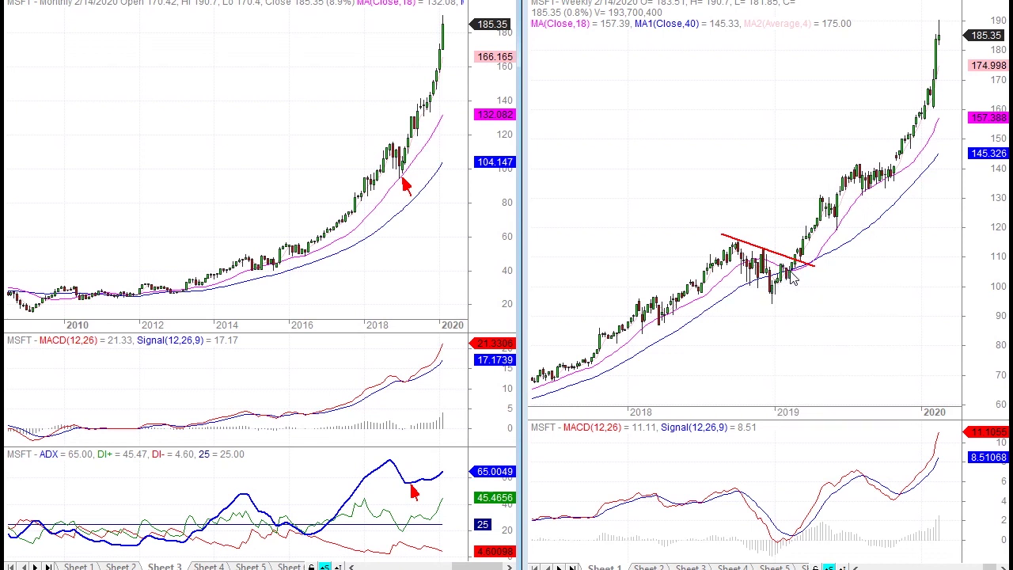
pyautogui.moveTo(791, 277)
pyautogui.moveTo(438, 79)
pyautogui.moveTo(782, 552)
pyautogui.moveTo(819, 344)
# Load the ticker NOW in the monthly and weekly charts.
pyautogui.hotkey('ctrl', 'f')
pyautogui.write('NOW')
pyautogui.press('Return')
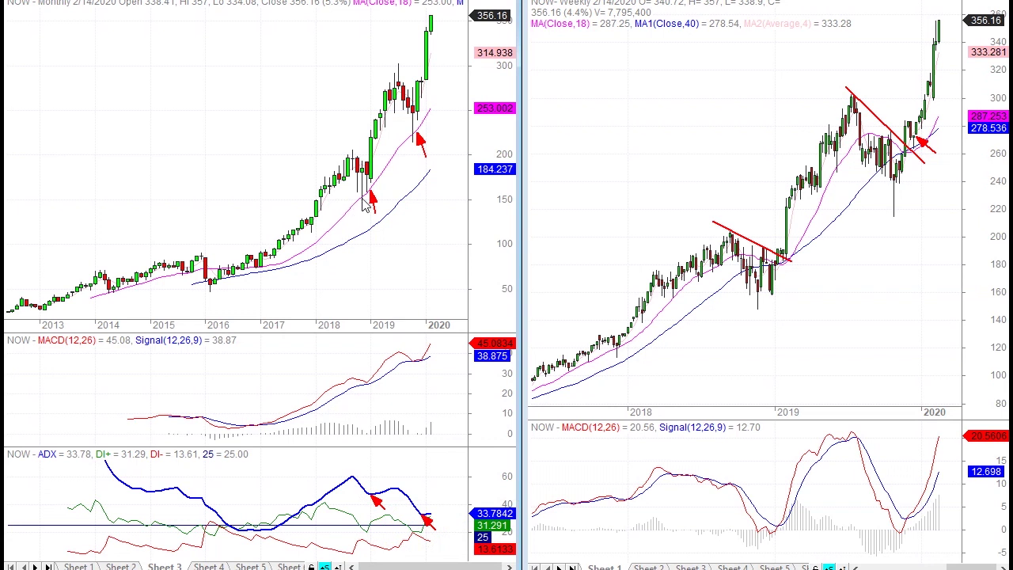
# Draw a red declining line above the 2018 and 2019 ADX peaks on the monthly NOW chart, and dismiss the e-mail notification.
pyautogui.moveTo(366, 195)
pyautogui.moveTo(333, 470); pyautogui.dragTo(429, 492)
pyautogui.moveTo(421, 402)
pyautogui.moveTo(302, 530)
pyautogui.moveTo(408, 519)
pyautogui.moveTo(394, 496)
pyautogui.moveTo(350, 384)
pyautogui.moveTo(364, 407)
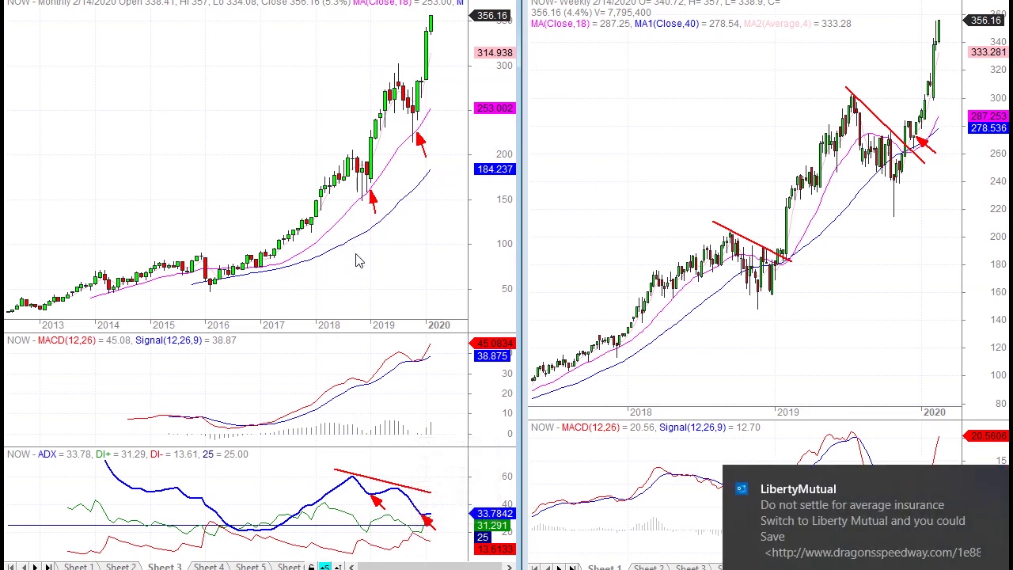
pyautogui.click(991, 481)
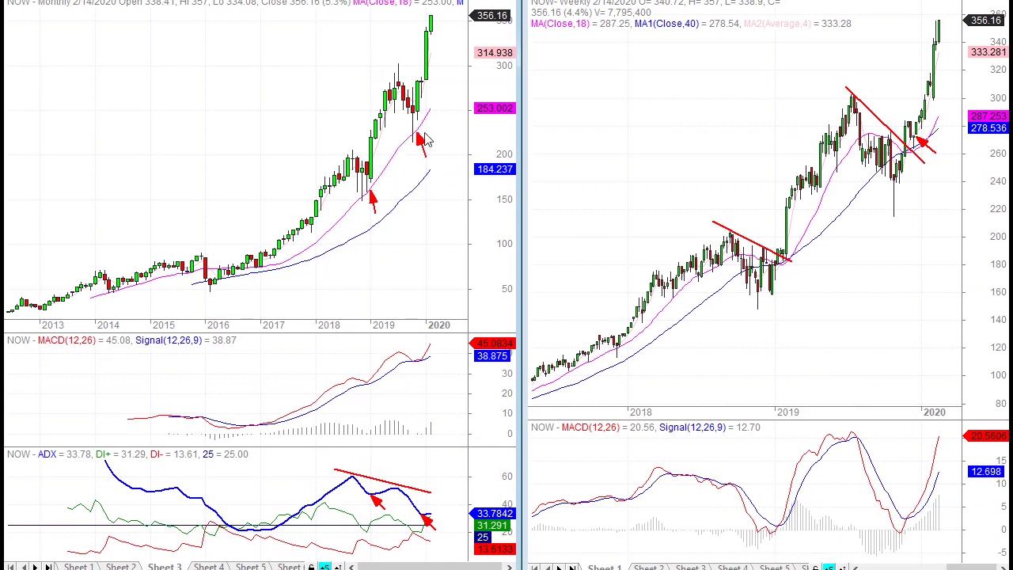
# Find the ticker TEAM and load it in the monthly and weekly charts.
pyautogui.moveTo(401, 265)
pyautogui.hotkey('ctrl', 'f')
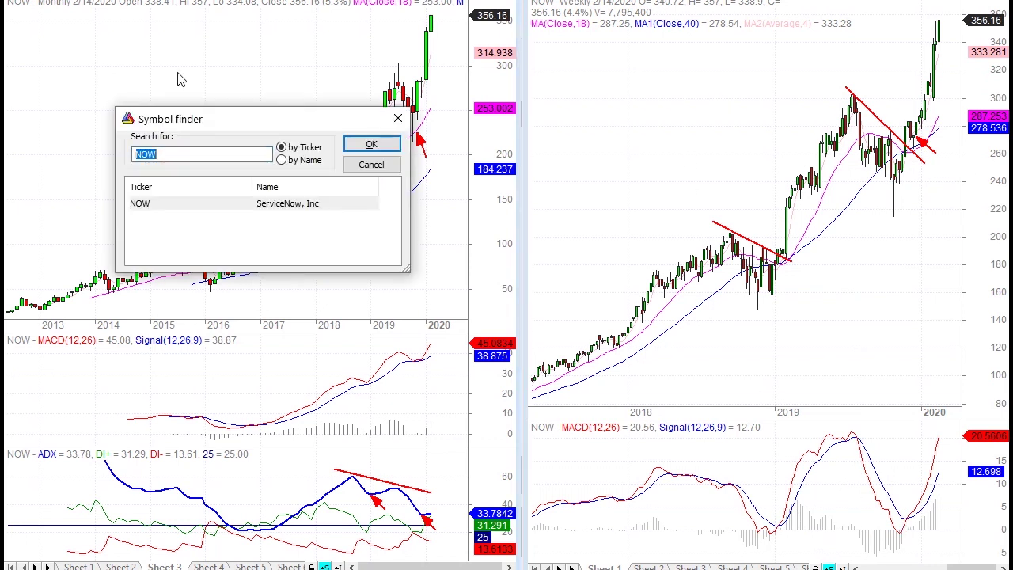
pyautogui.write('TEAM')
pyautogui.press('Return')
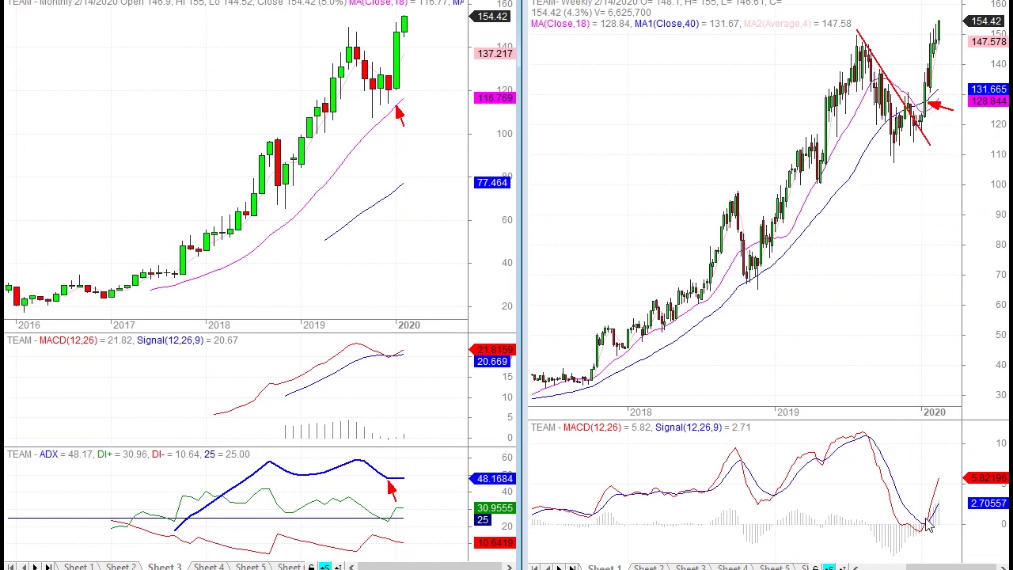
# Load the ticker CDNS in both charts and inspect its weekly MACD lows in 2018.
pyautogui.moveTo(310, 207)
pyautogui.write('CDNS')
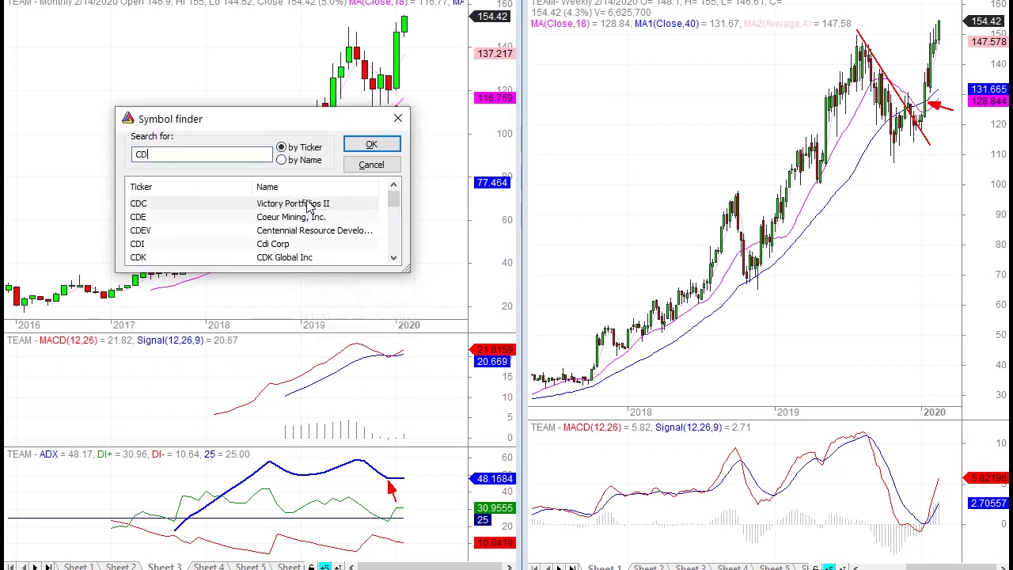
pyautogui.press('Return')
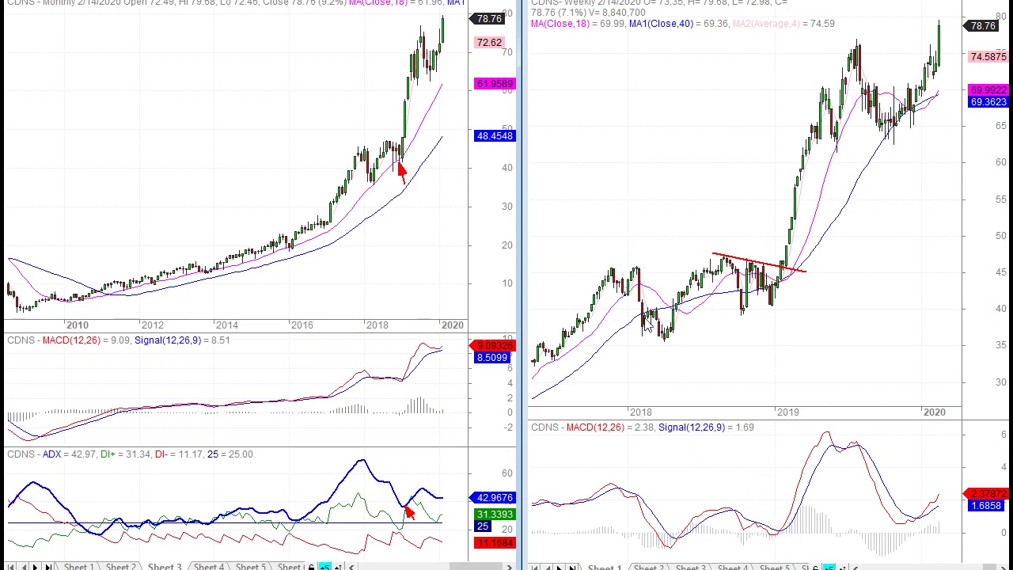
pyautogui.moveTo(376, 193)
pyautogui.moveTo(668, 542)
pyautogui.moveTo(773, 541)
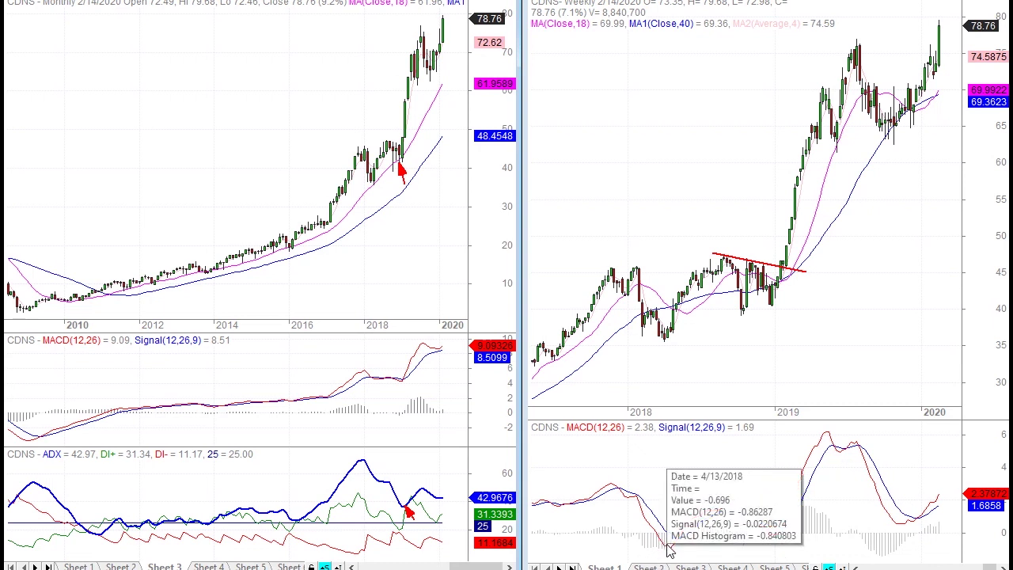
# Find the ticker RNG and load it in both charts.
pyautogui.moveTo(293, 255)
pyautogui.write('RBN')
pyautogui.press('BackSpace')
pyautogui.press('BackSpace')
pyautogui.write('NG')
pyautogui.press('Return')
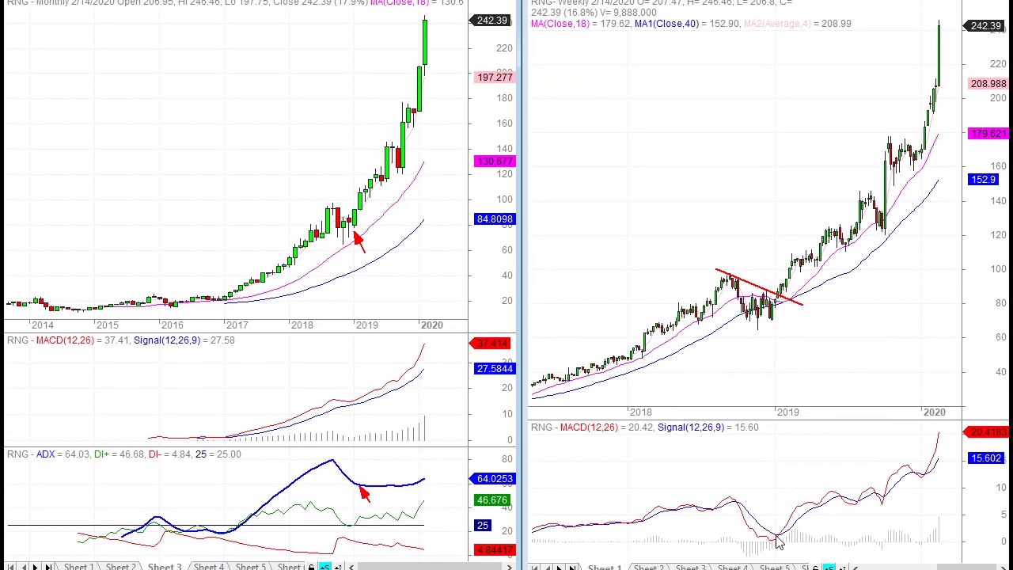
# Load the ticker MA in both charts and read the values at its monthly 2018 ADX peak.
pyautogui.moveTo(211, 246)
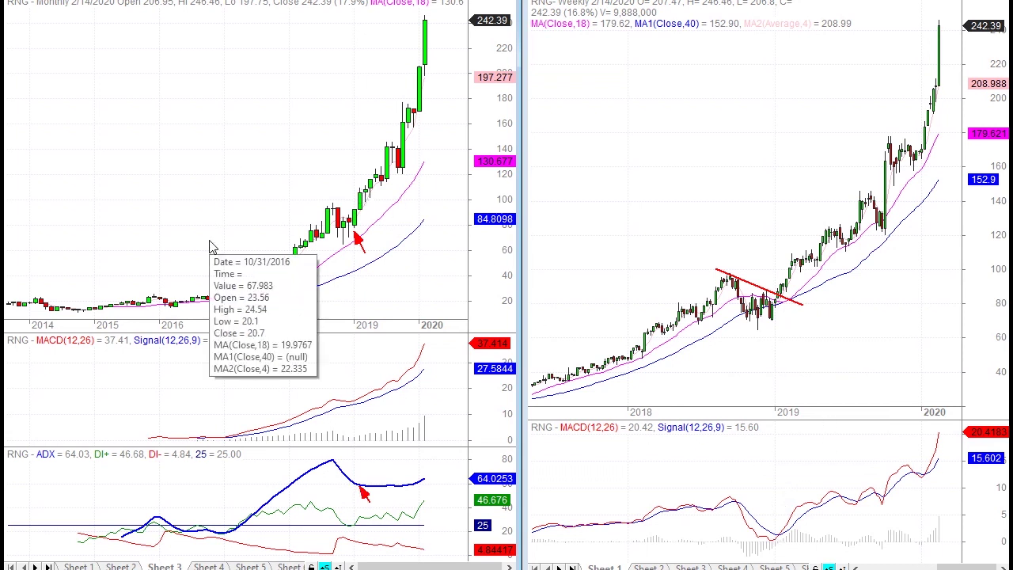
pyautogui.write('MA')
pyautogui.press('Return')
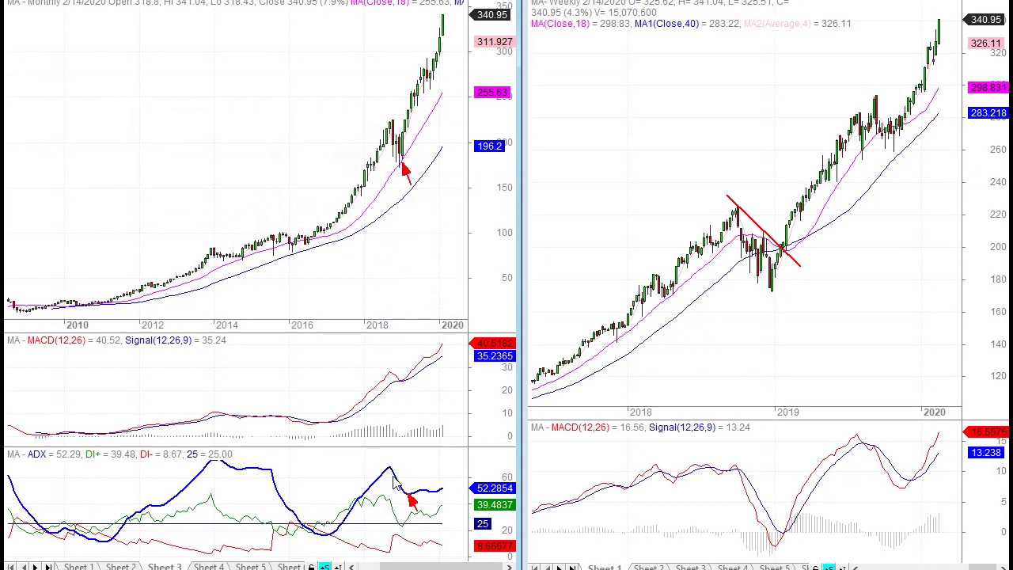
pyautogui.moveTo(391, 474)
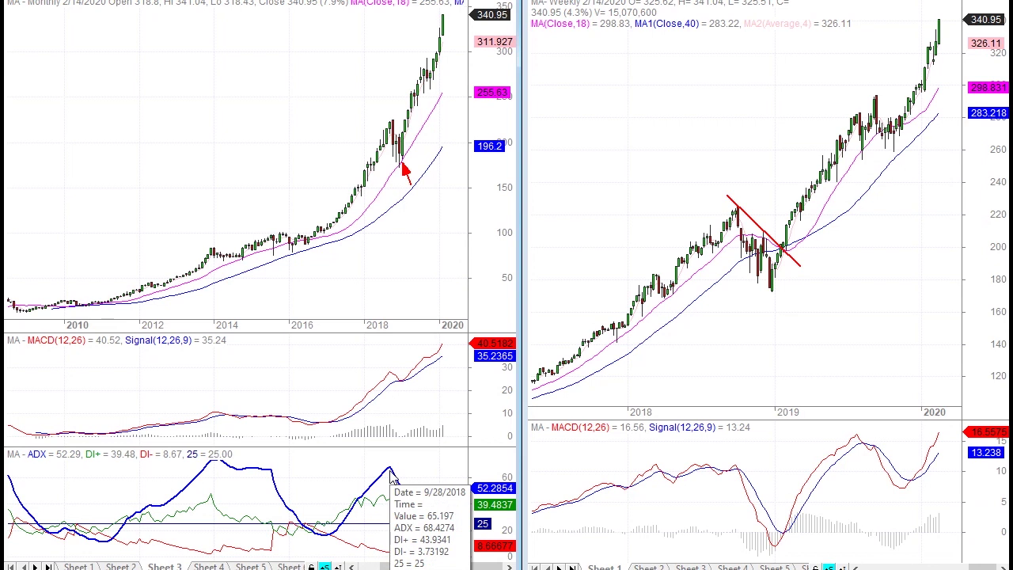
pyautogui.click(410, 501)
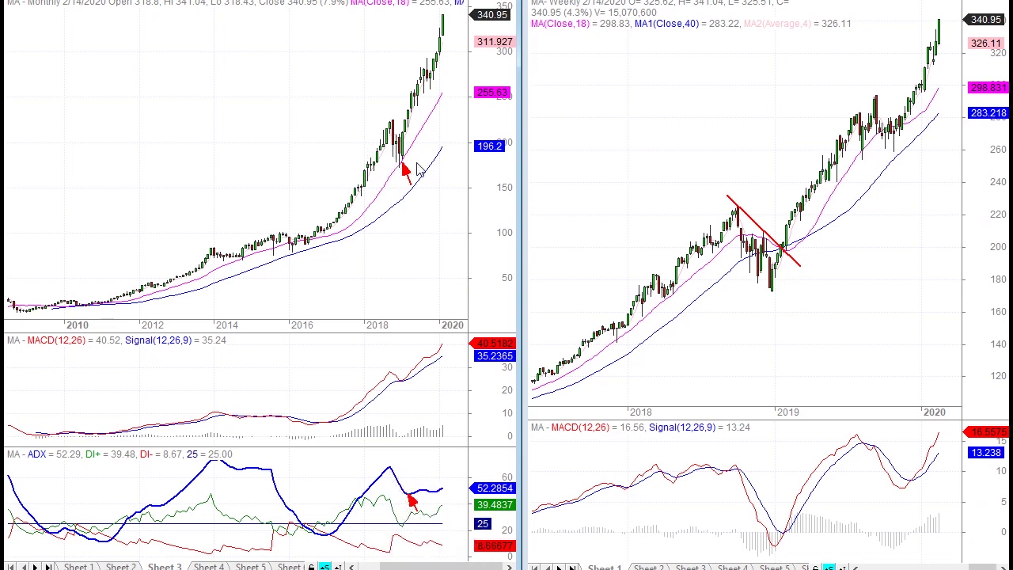
# Load the ticker UNH in both charts and show its weekly history back to the 2015–2016 trend line.
pyautogui.moveTo(402, 491)
pyautogui.hotkey('ctrl', 'f')
pyautogui.write('UN')
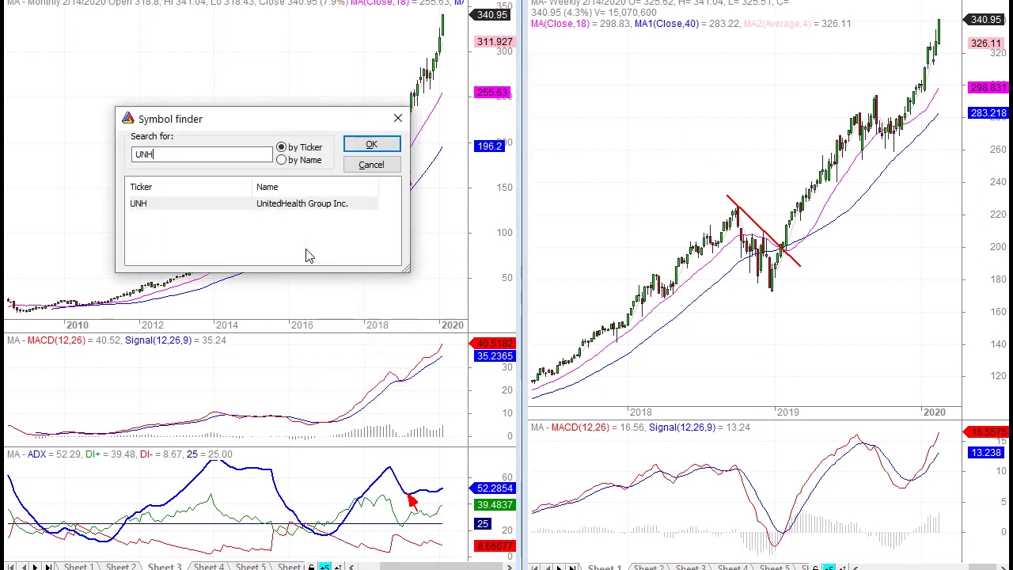
pyautogui.write('H')
pyautogui.press('Return')
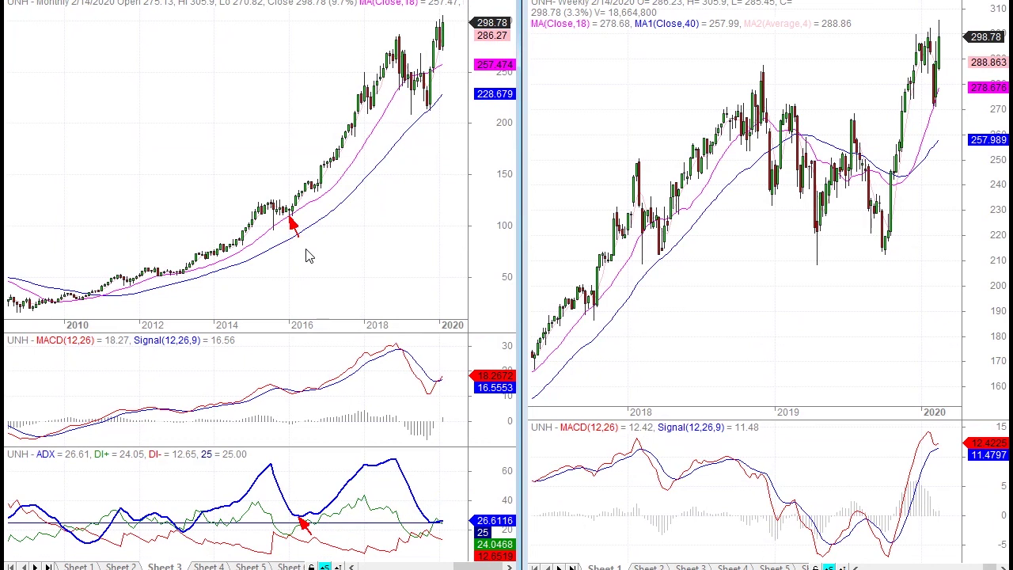
pyautogui.click(737, 336)
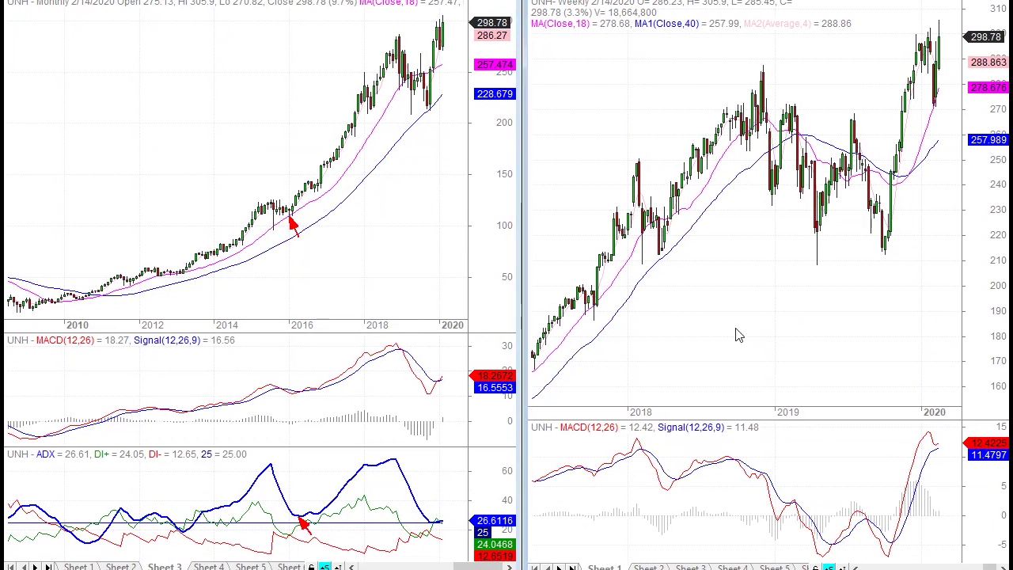
pyautogui.scroll(-6, 738, 336)
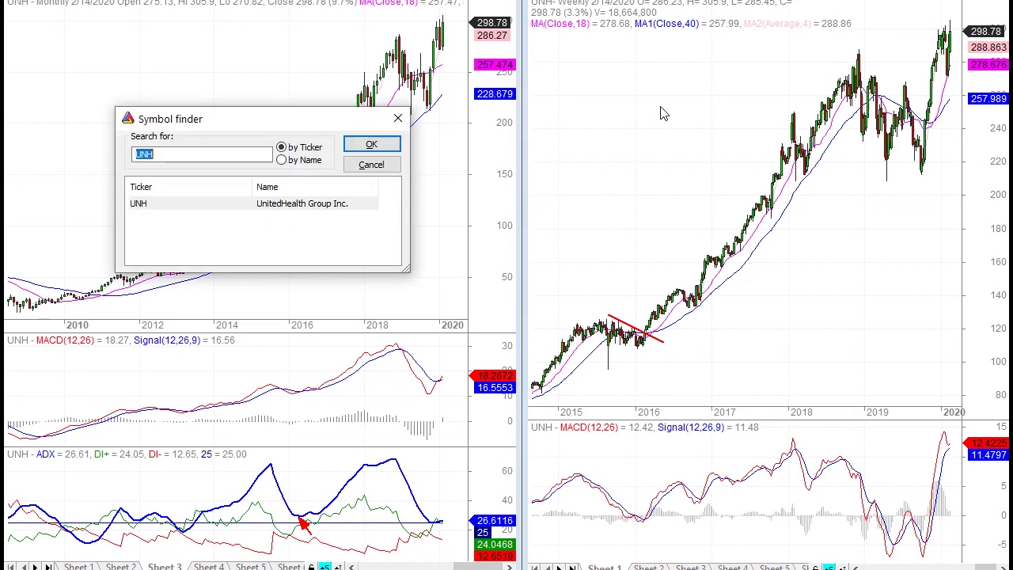
# Load the ticker HD in both charts and show its weekly history back to the horizontal 2013–2014 resistance line.
pyautogui.write('HD')
pyautogui.press('Return')
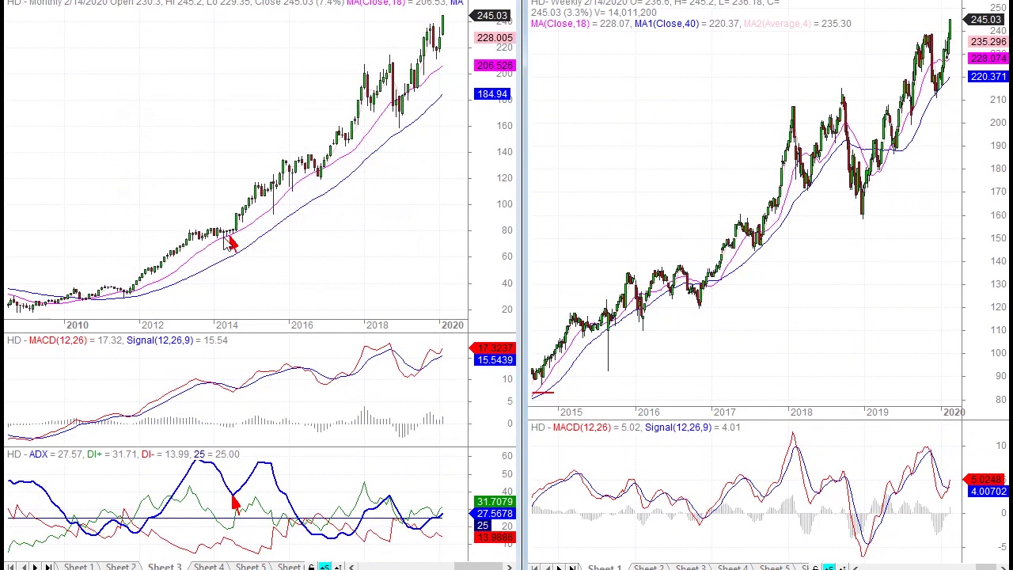
pyautogui.scroll(-2, 660, 239)
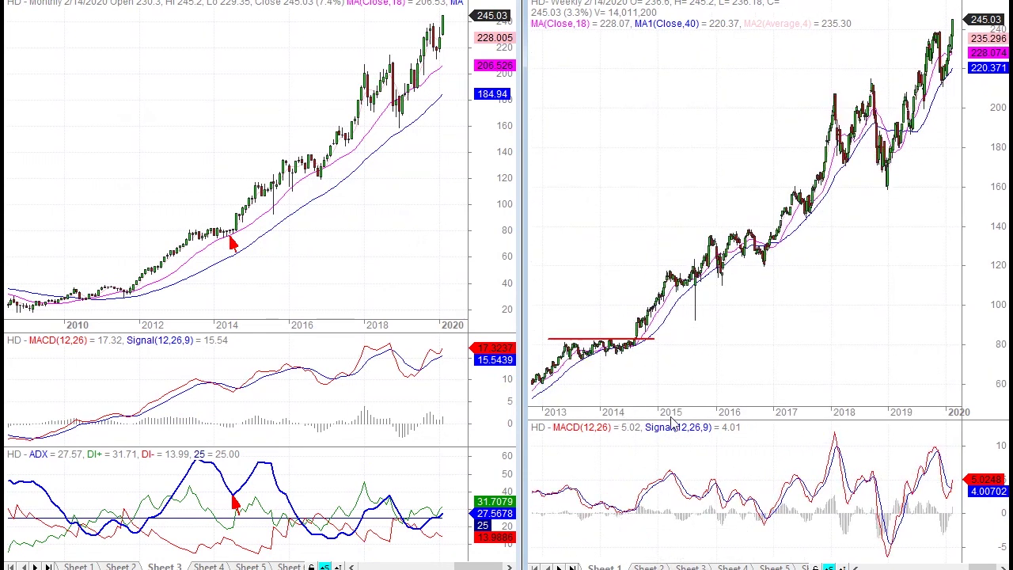
# Reload the ticker MSFT in the monthly and weekly charts.
pyautogui.moveTo(243, 151)
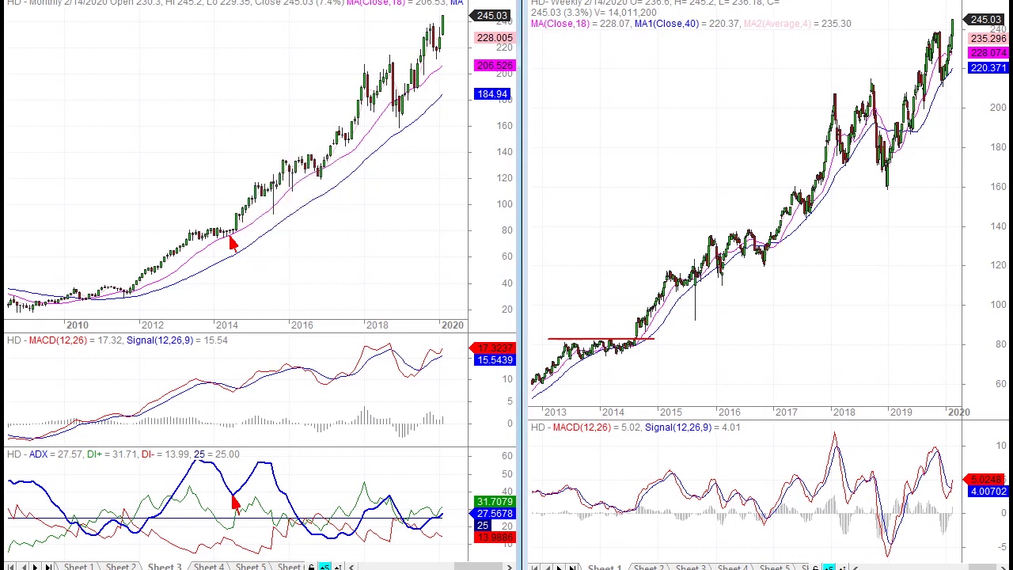
pyautogui.moveTo(254, 73)
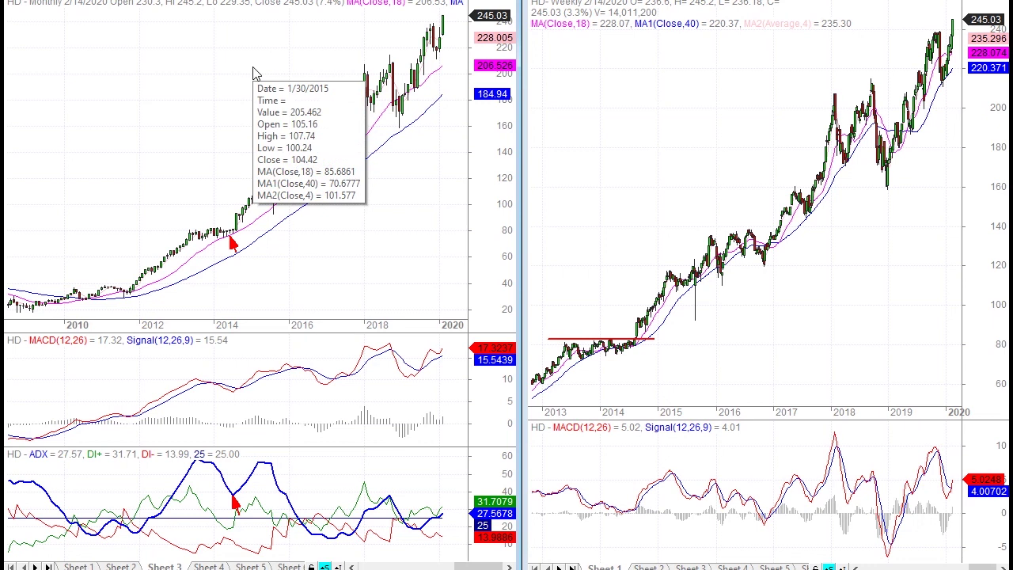
pyautogui.write('MSFT')
pyautogui.press('Return')
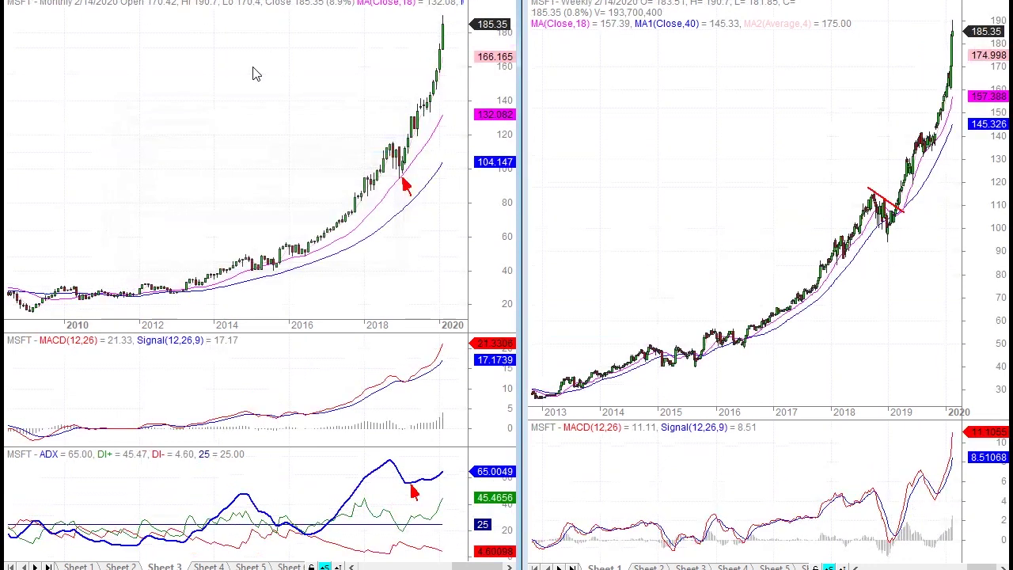
# Switch the monthly MSFT chart to daily and read the ADX values at the 1/23/2020 peak.
pyautogui.press('d')
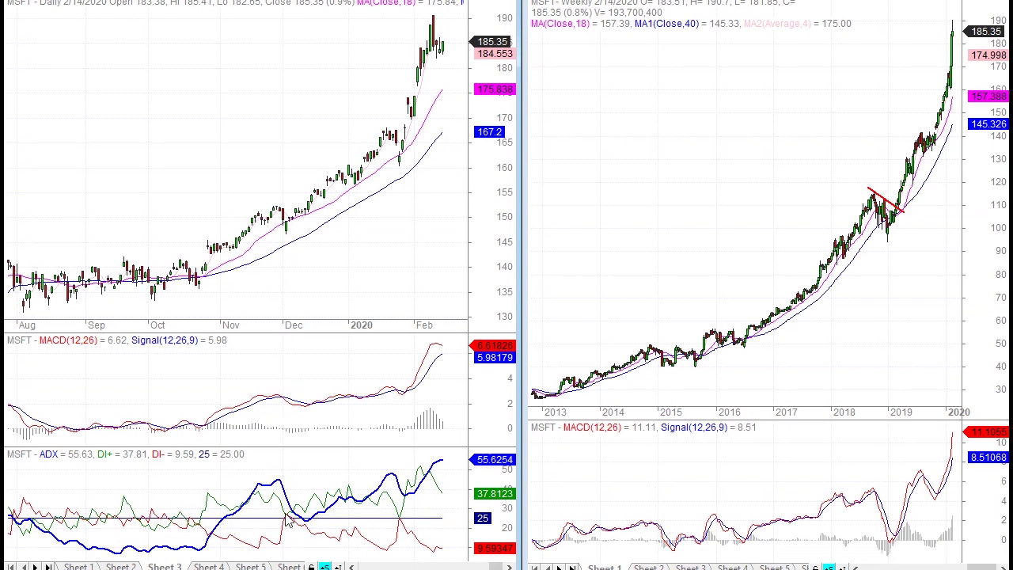
pyautogui.moveTo(292, 513)
pyautogui.moveTo(287, 228)
pyautogui.moveTo(395, 474)
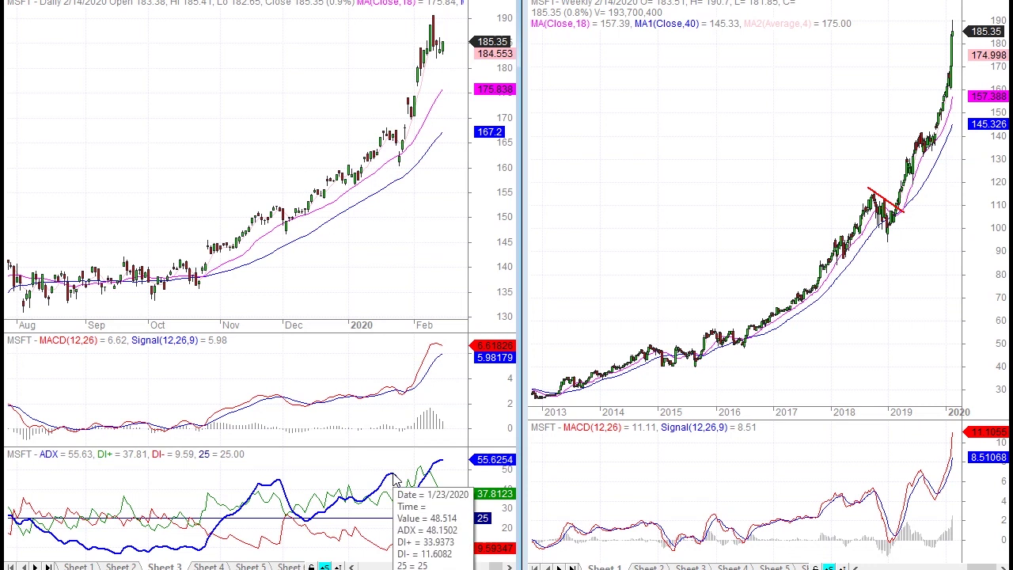
pyautogui.moveTo(406, 503)
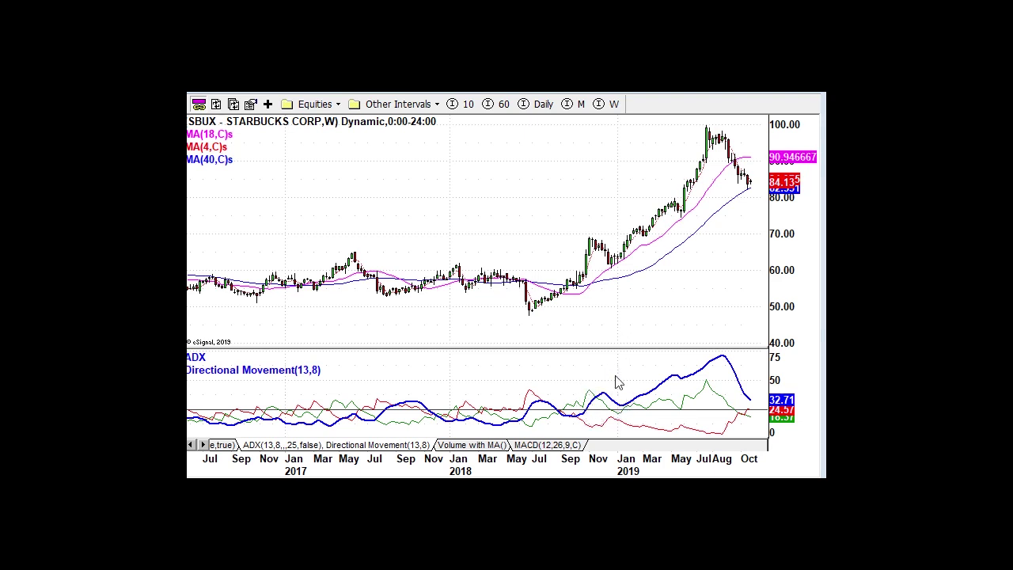
# Narrow the weekly SBUX chart to uncover the daily chart beside it, showing November 2018 to February 2019.
pyautogui.moveTo(821, 243); pyautogui.dragTo(501, 258)
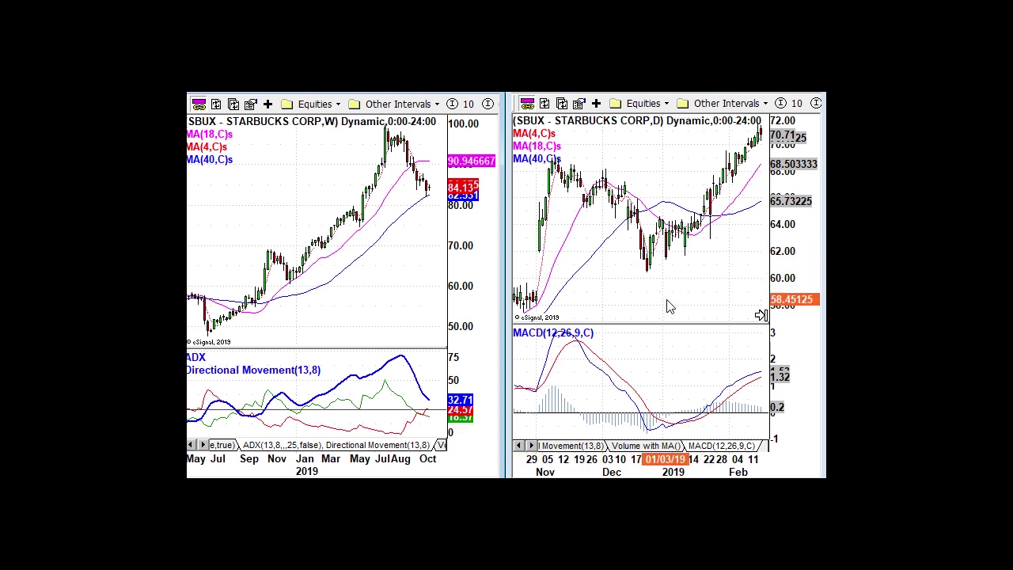
pyautogui.moveTo(669, 301)
pyautogui.mouseDown()
pyautogui.moveTo(602, 312)
pyautogui.moveTo(668, 307)
pyautogui.mouseUp()
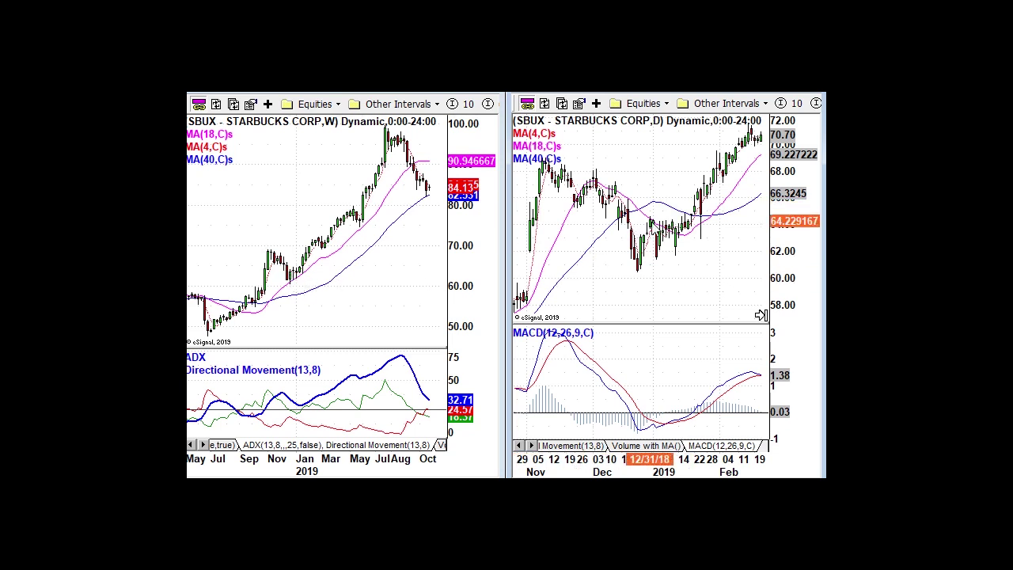
pyautogui.moveTo(602, 273); pyautogui.dragTo(628, 274)
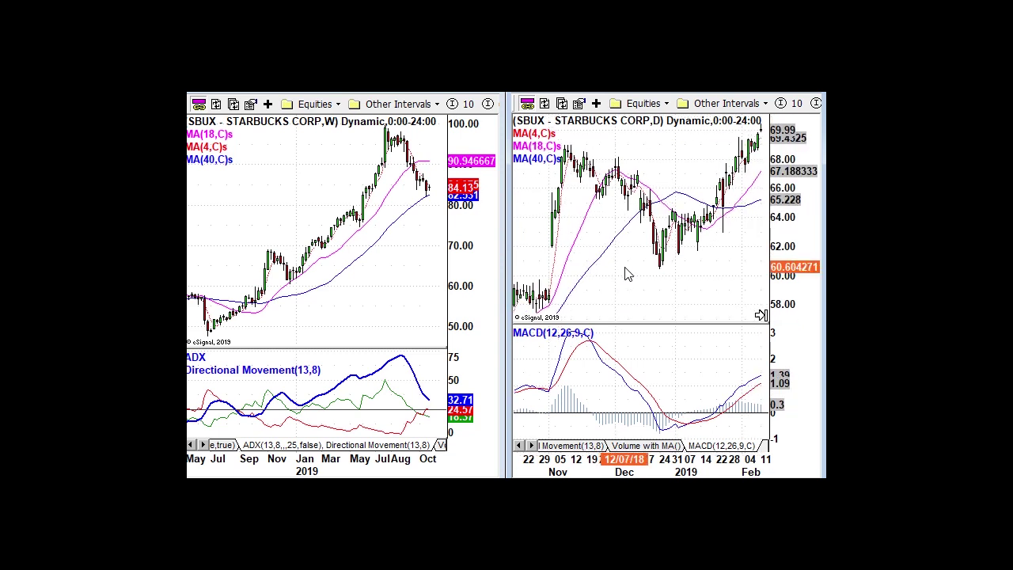
# Display ADX with Directional Movement under the daily SBUX chart and examine the November 2018 to January 2019 pullback.
pyautogui.click(567, 446)
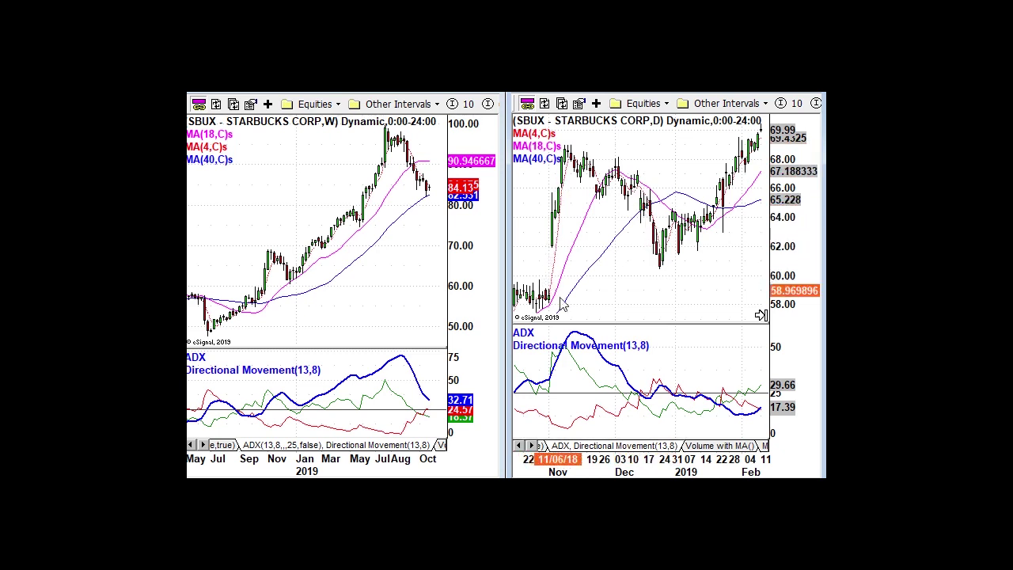
pyautogui.hscroll(-3, 586, 380)
pyautogui.hscroll(2, 594, 375)
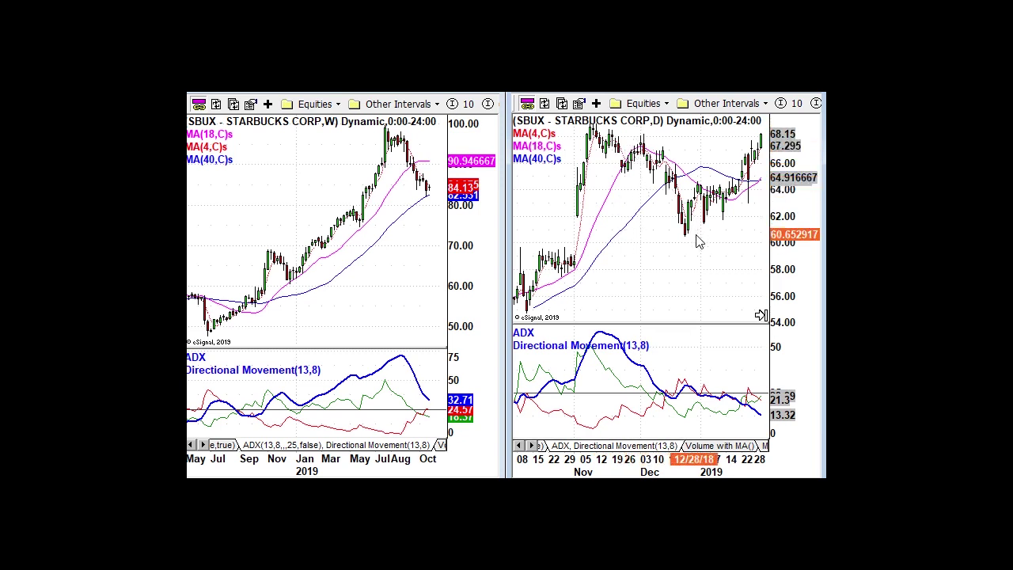
pyautogui.scroll(-3, 698, 243)
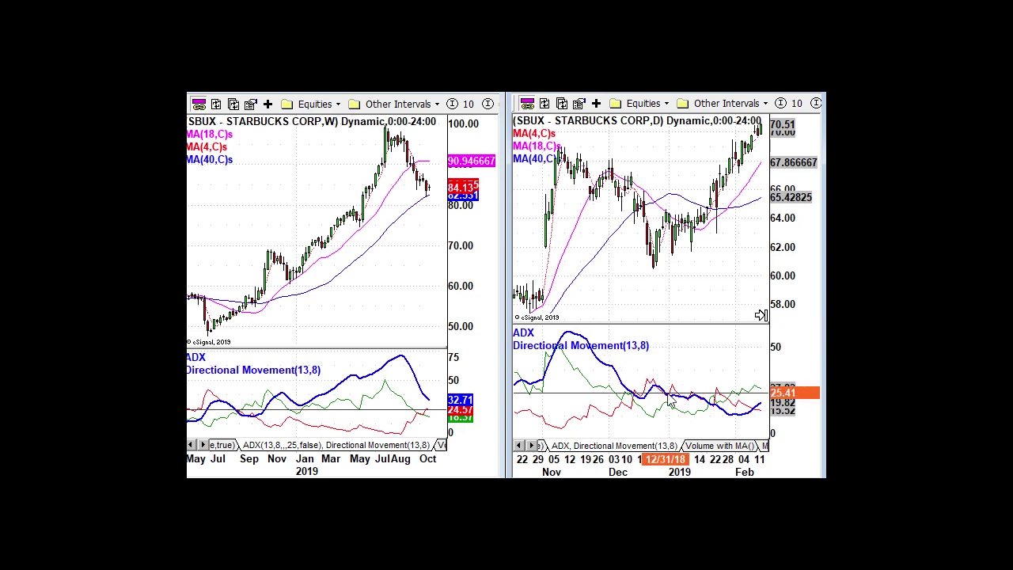
# Display MACD(12,26,9) under the daily SBUX chart and examine the December 2018 low and the January 2019 recovery.
pyautogui.click(533, 445)
pyautogui.click(533, 445)
pyautogui.click(763, 445)
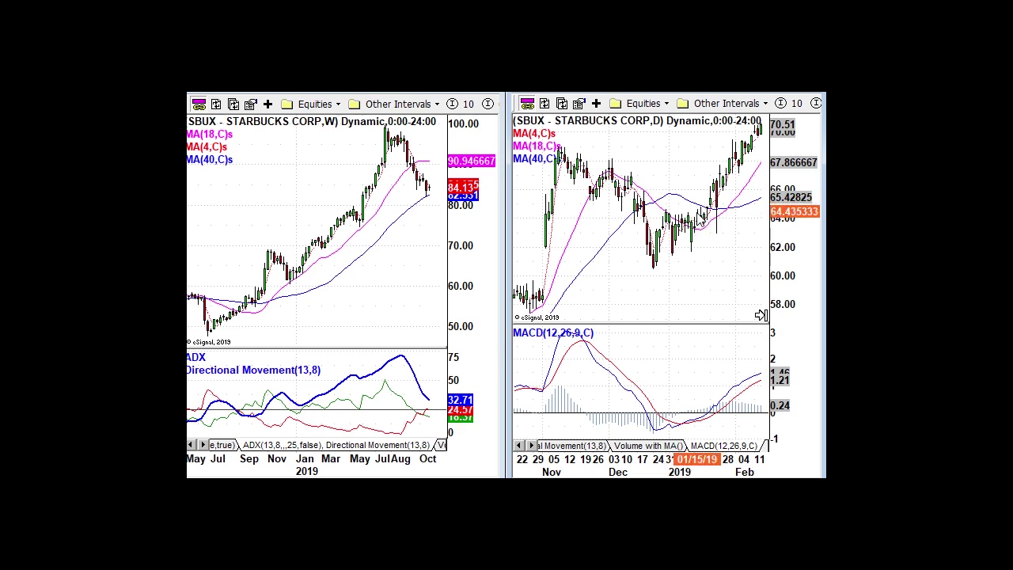
pyautogui.moveTo(706, 306); pyautogui.dragTo(611, 333)
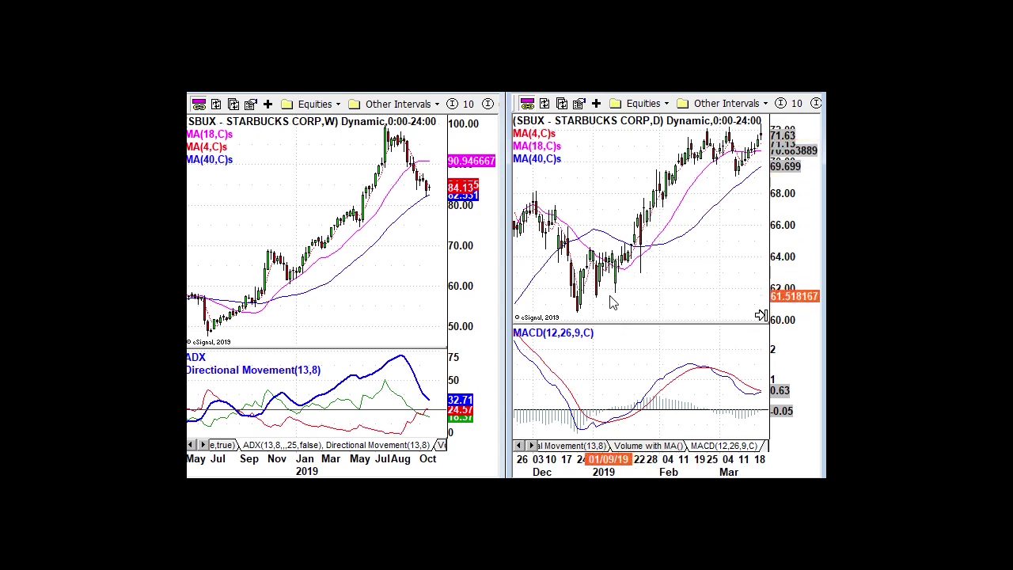
pyautogui.moveTo(616, 297); pyautogui.dragTo(652, 275)
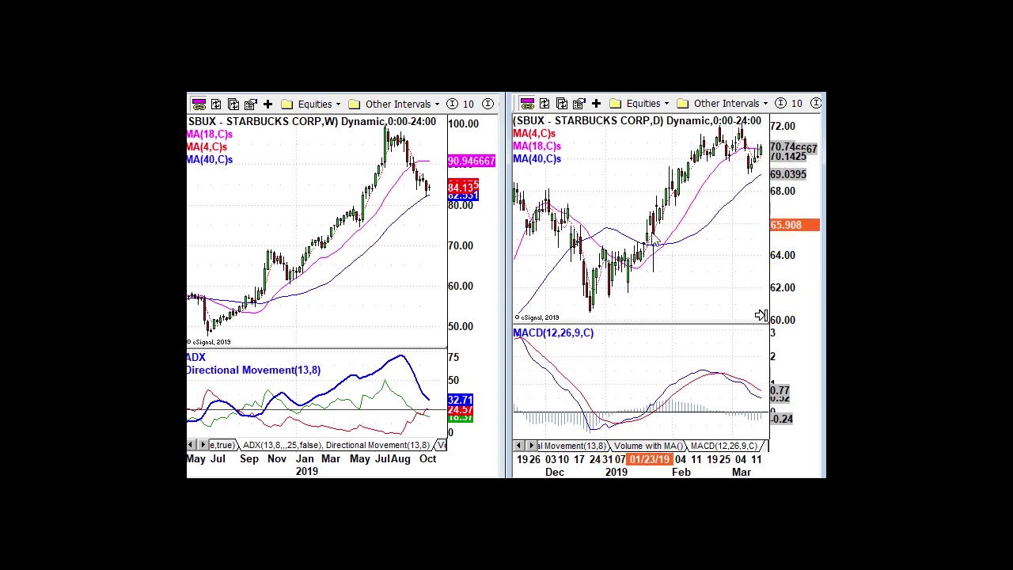
pyautogui.moveTo(639, 309); pyautogui.dragTo(680, 294)
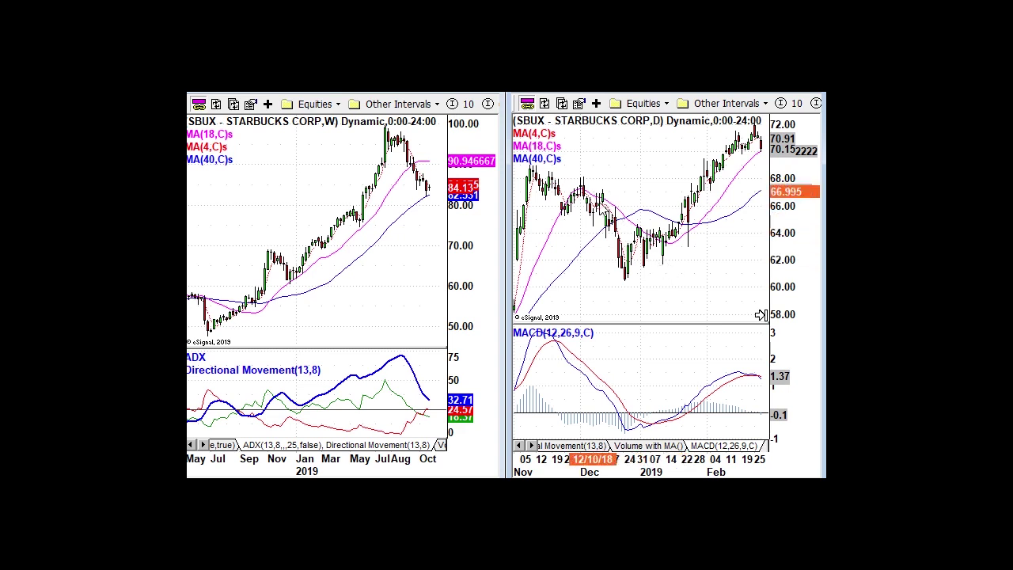
pyautogui.moveTo(610, 294); pyautogui.dragTo(636, 293)
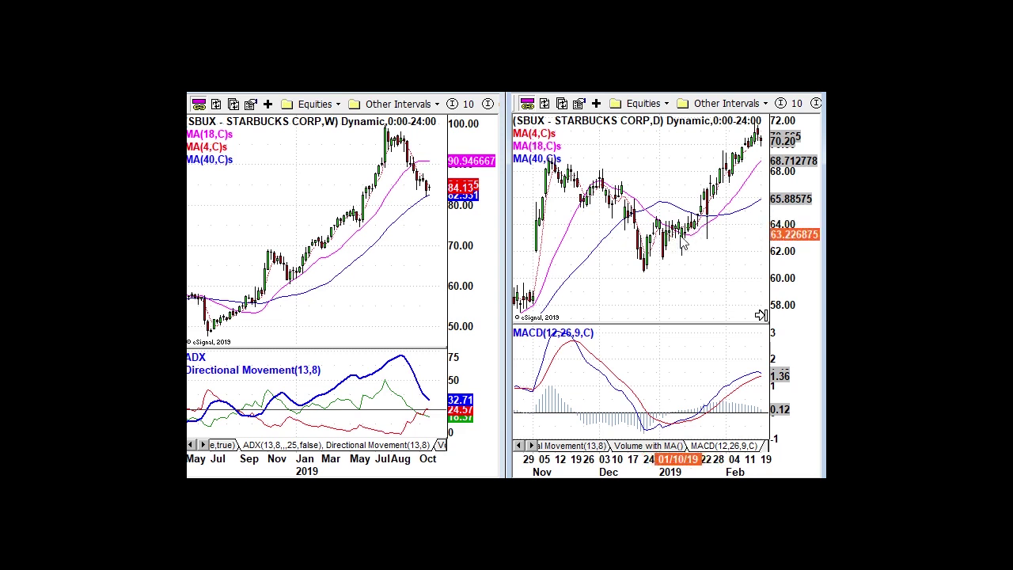
pyautogui.moveTo(689, 265); pyautogui.dragTo(649, 301)
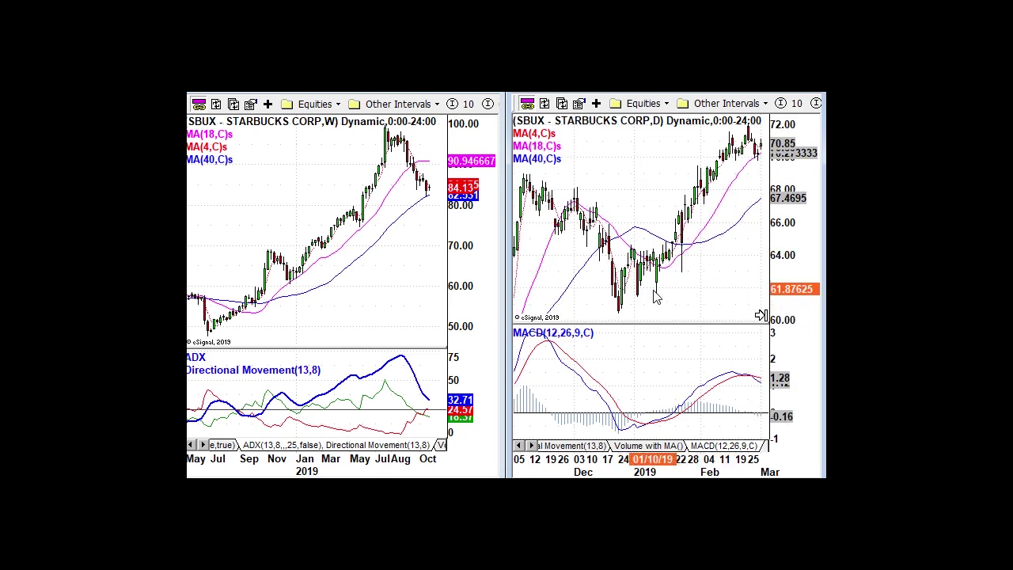
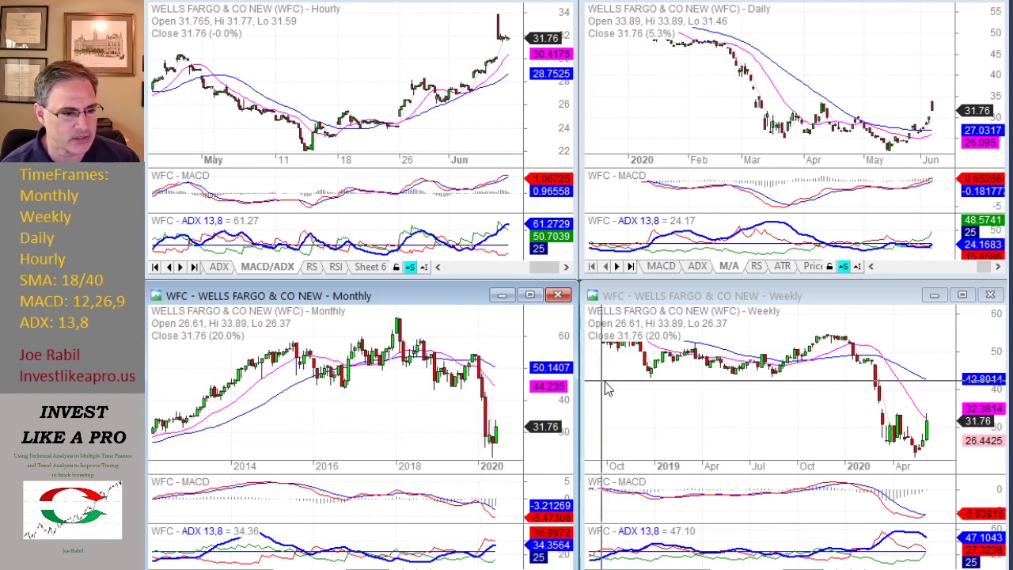
# On the weekly WFC chart, draw a falling line over the 2020 DI- peaks and a rising line under DI+.
pyautogui.click(702, 356)
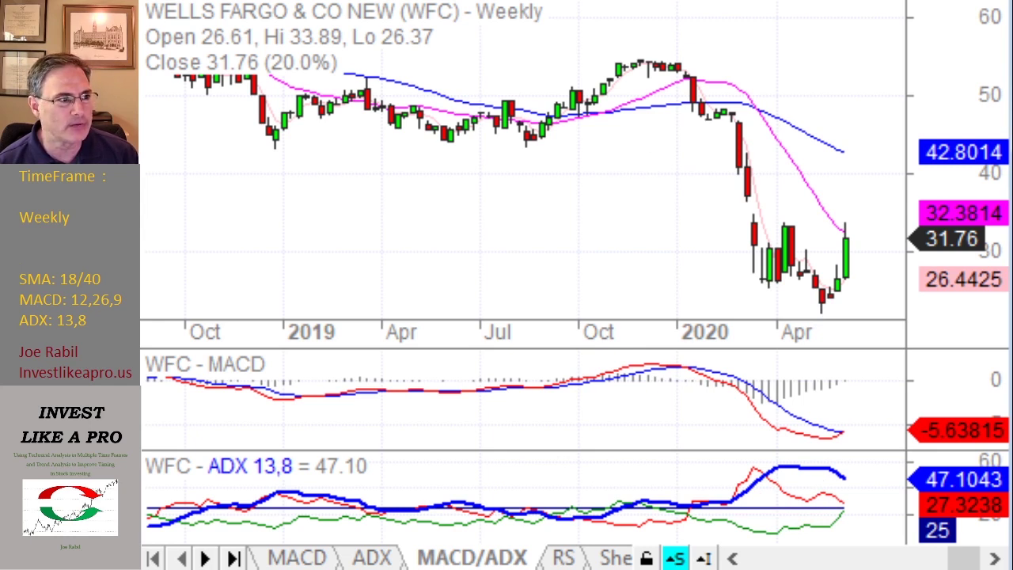
pyautogui.moveTo(739, 459); pyautogui.dragTo(874, 503)
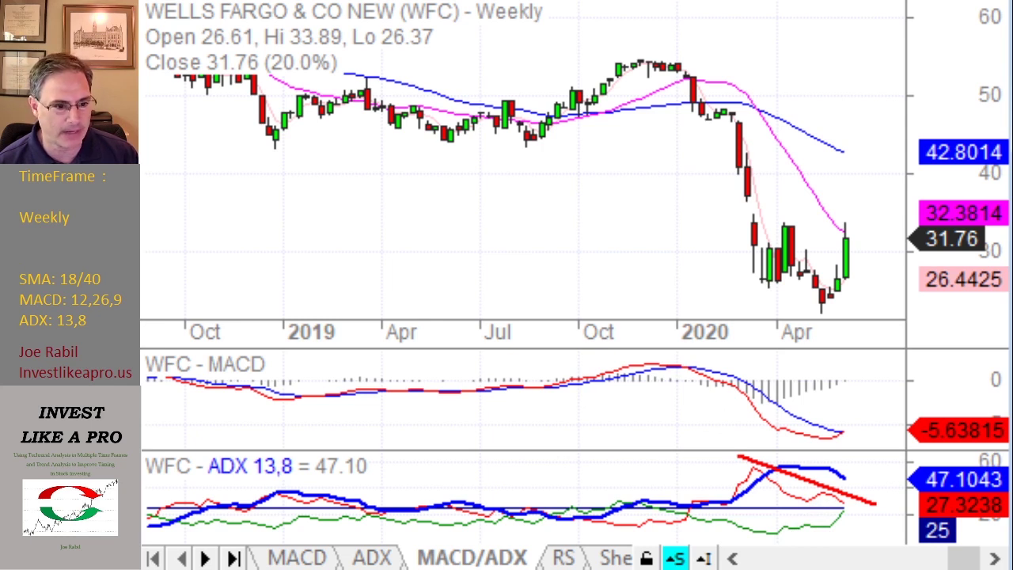
pyautogui.moveTo(752, 538); pyautogui.dragTo(868, 528)
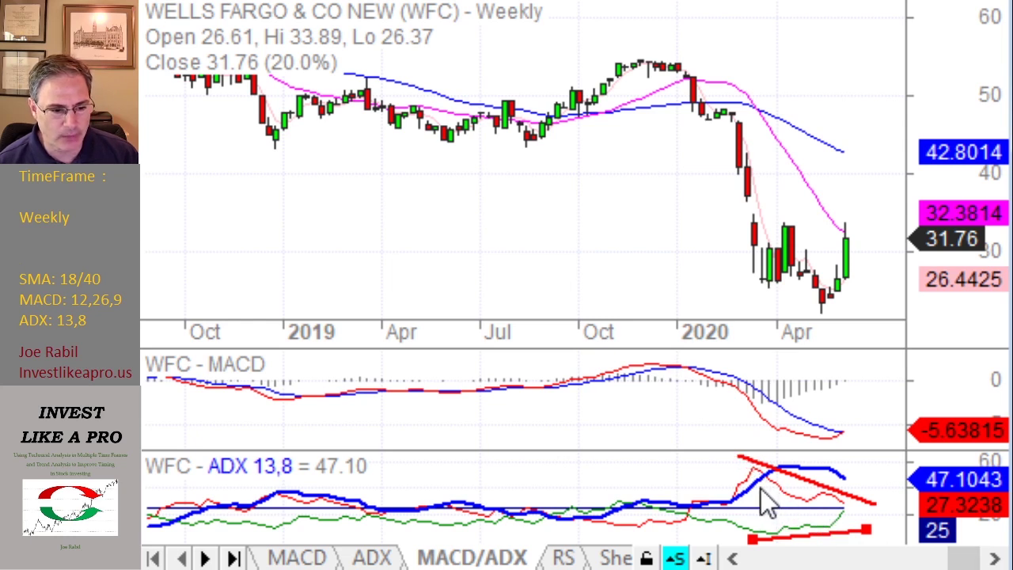
pyautogui.click(684, 477)
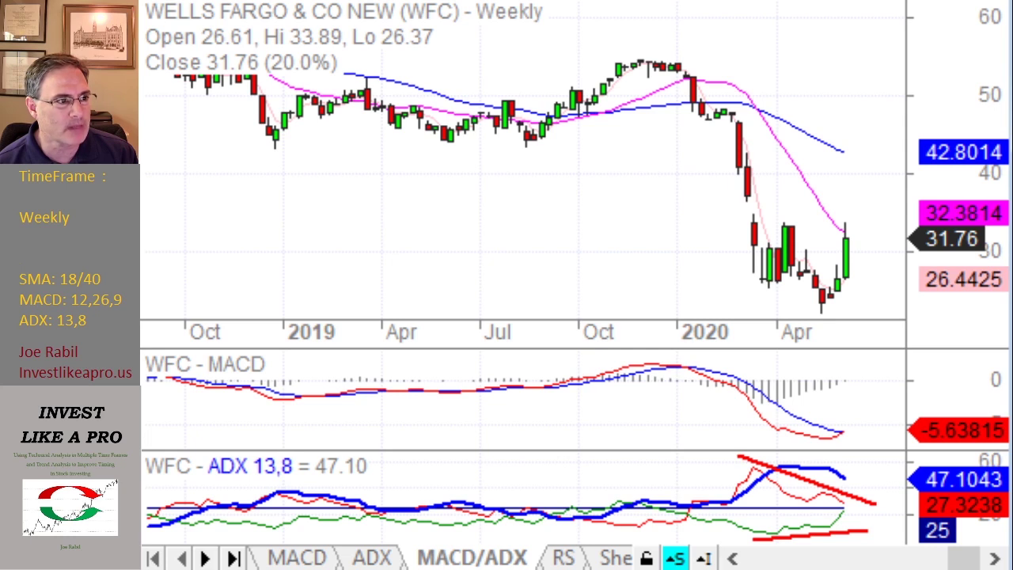
pyautogui.moveTo(661, 221); pyautogui.dragTo(874, 229)
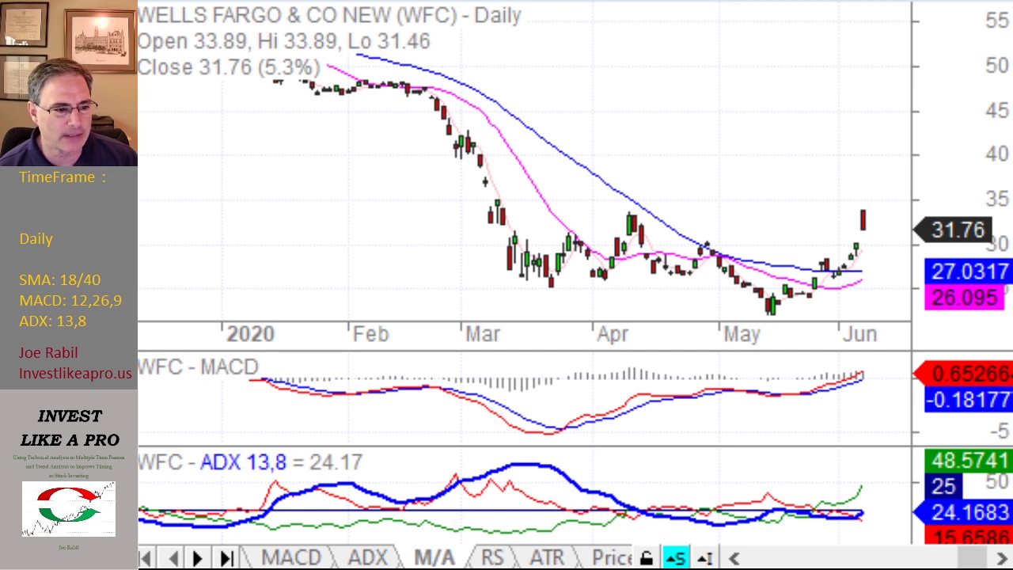
# On the daily WFC chart's MACD sheet, draw a falling line under the March–May price lows and a rising line under the MACD lows.
pyautogui.click(295, 558)
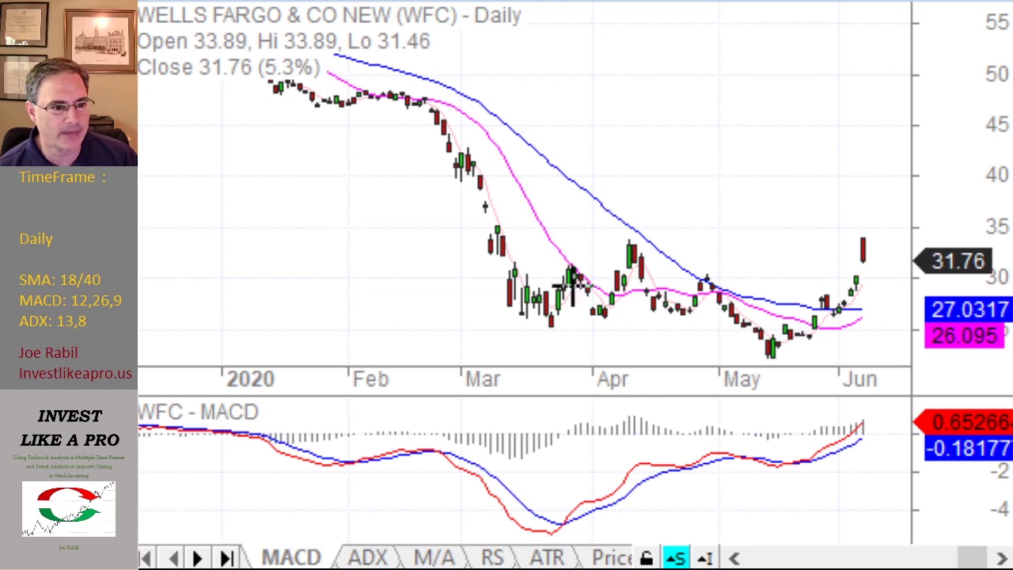
pyautogui.moveTo(525, 324)
pyautogui.mouseDown()
pyautogui.moveTo(703, 339)
pyautogui.moveTo(772, 357)
pyautogui.mouseUp()
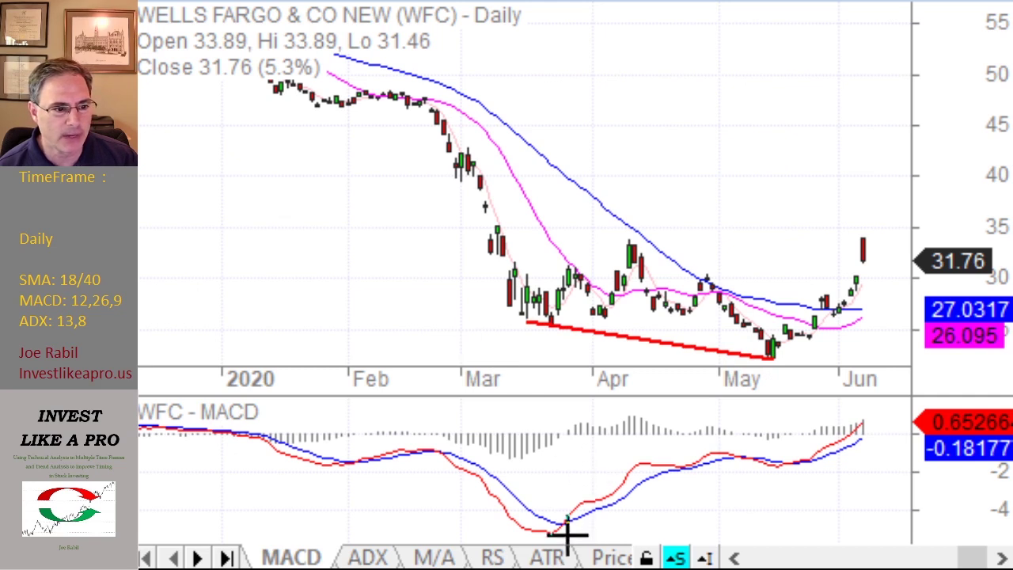
pyautogui.moveTo(559, 535); pyautogui.dragTo(823, 463)
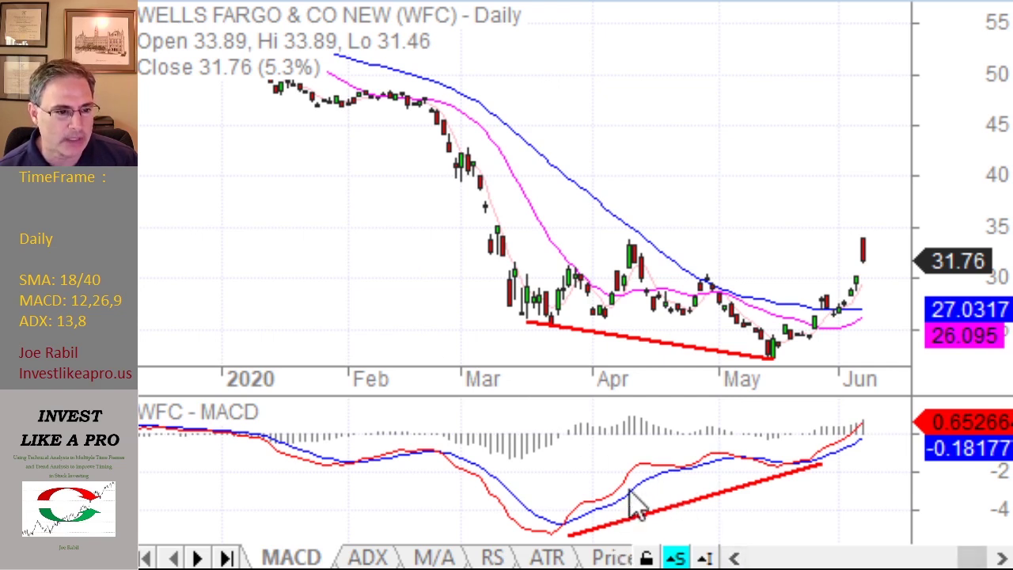
# On the daily WFC chart's ADX sheet, draw falling lines under the March–May price lows and across the ADX peaks.
pyautogui.click(374, 558)
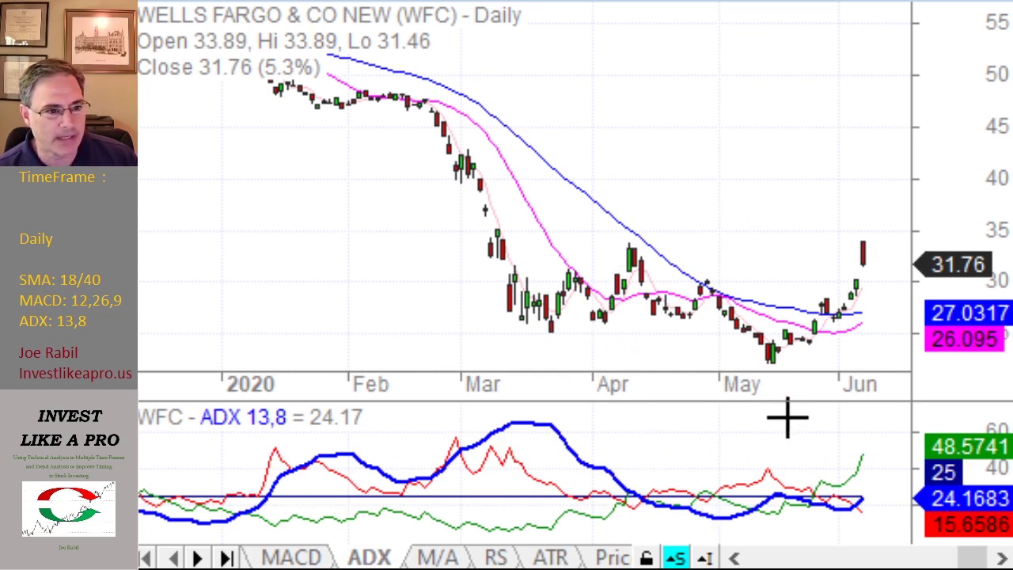
pyautogui.moveTo(502, 329); pyautogui.dragTo(772, 366)
pyautogui.click(771, 217)
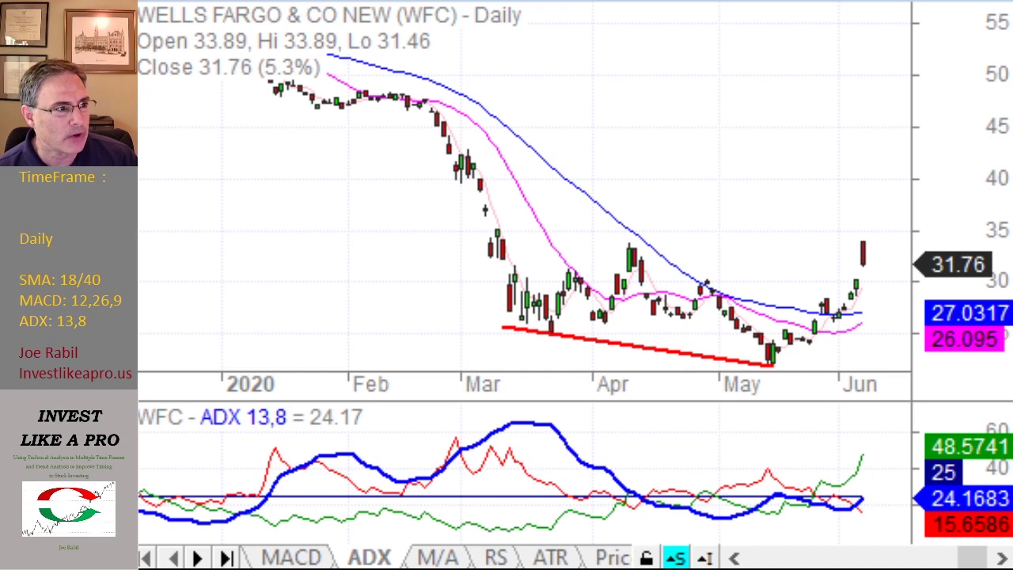
pyautogui.moveTo(497, 412)
pyautogui.mouseDown()
pyautogui.moveTo(789, 468)
pyautogui.moveTo(786, 483)
pyautogui.moveTo(811, 489)
pyautogui.mouseUp()
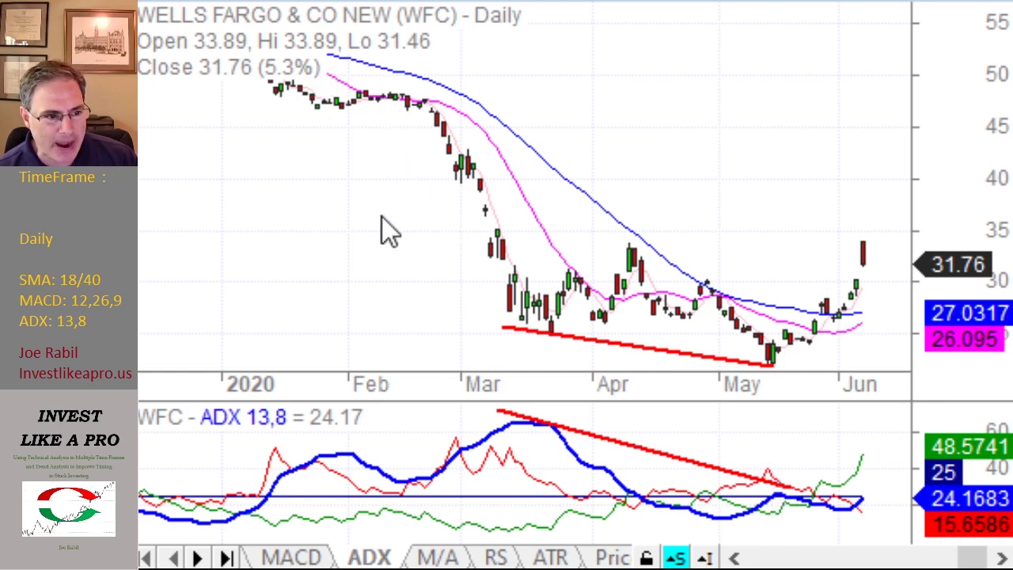
# Compare the marked MACD and ADX divergences on the daily WFC chart over a longer history reaching back before October 2019.
pyautogui.press('-')
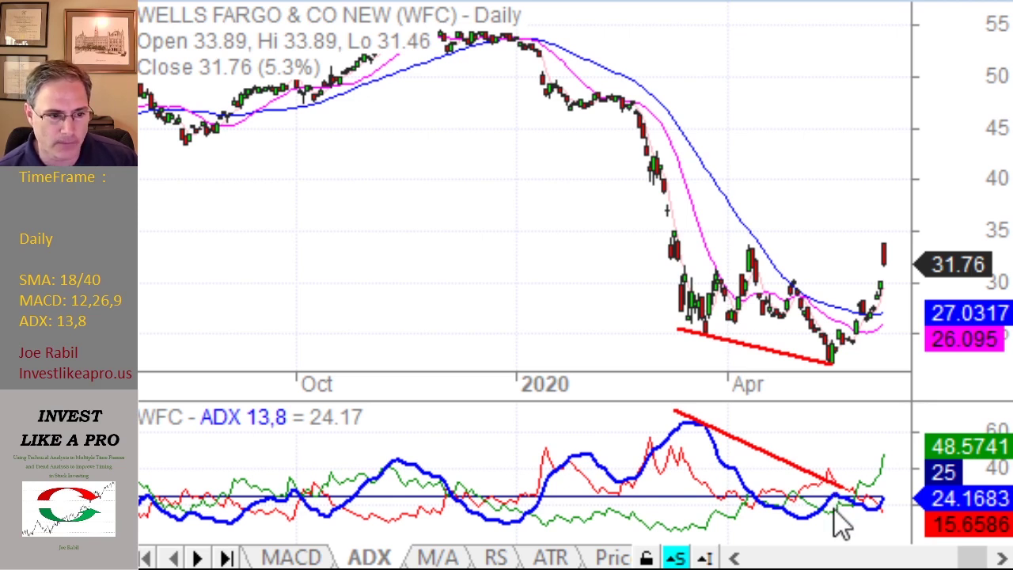
pyautogui.click(290, 557)
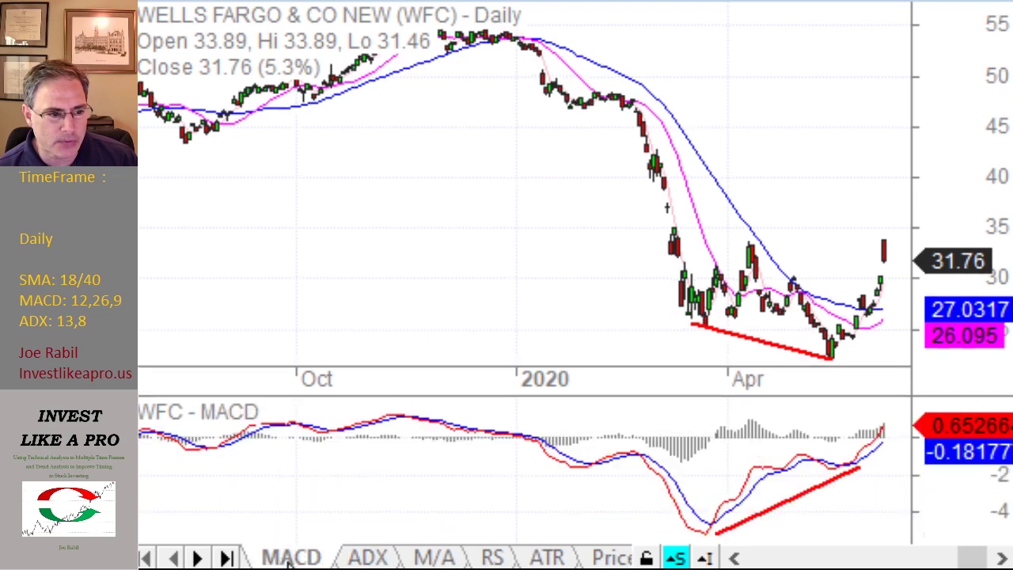
pyautogui.click(369, 558)
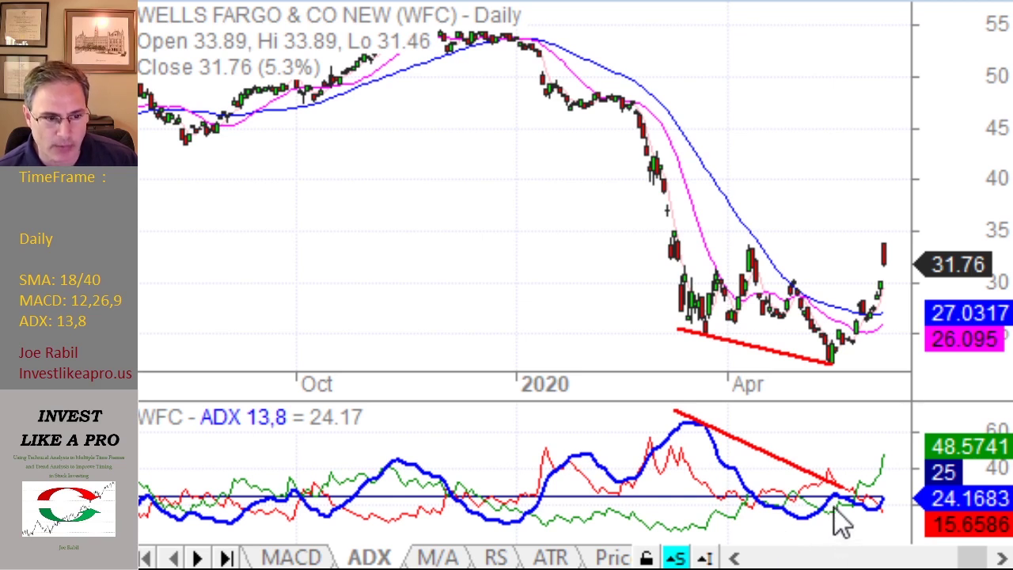
pyautogui.click(320, 558)
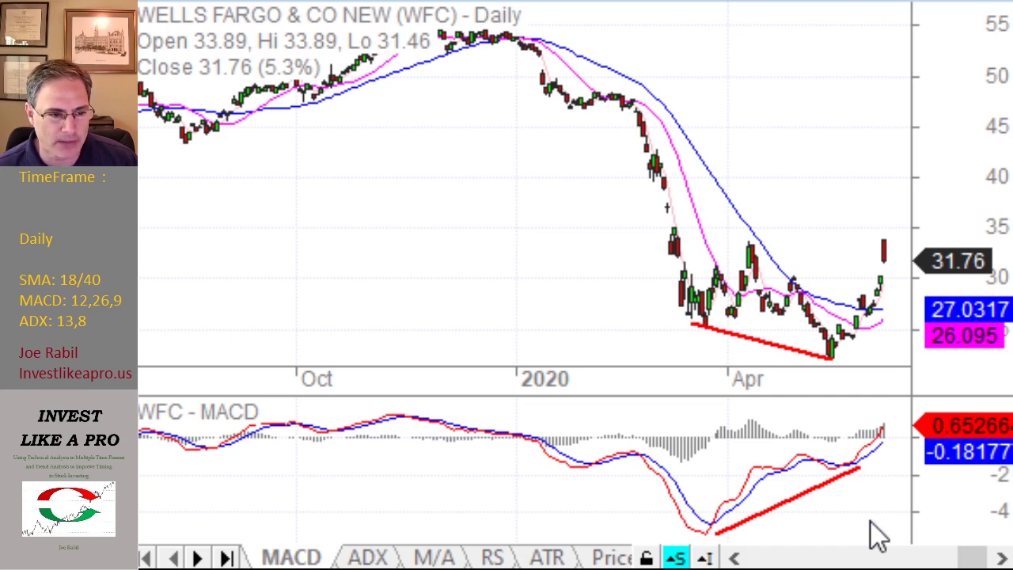
# Delete the falling trend line under the March–May price lows on the daily WFC chart's ADX sheet.
pyautogui.click(362, 554)
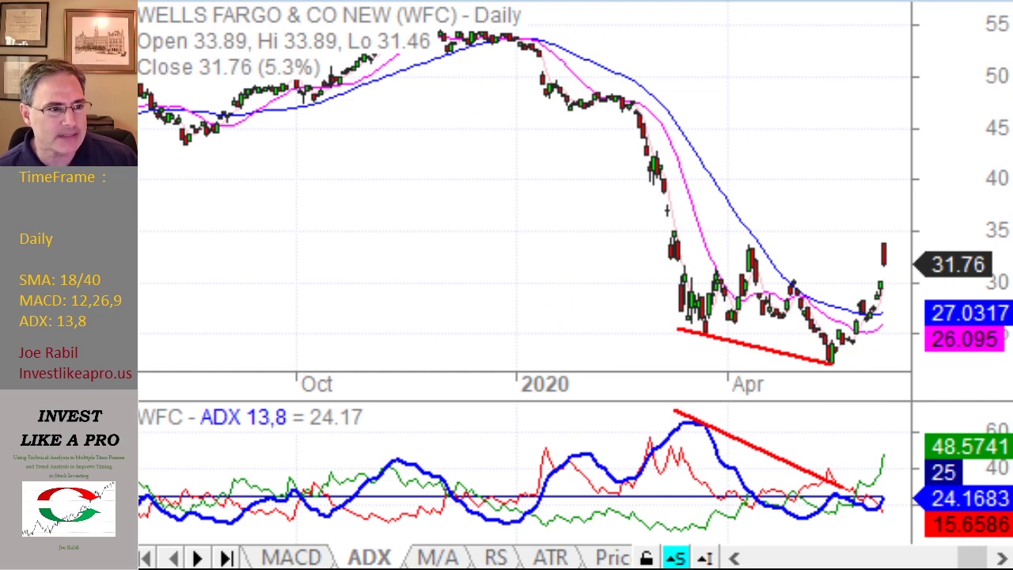
pyautogui.scroll(5, 511, 197)
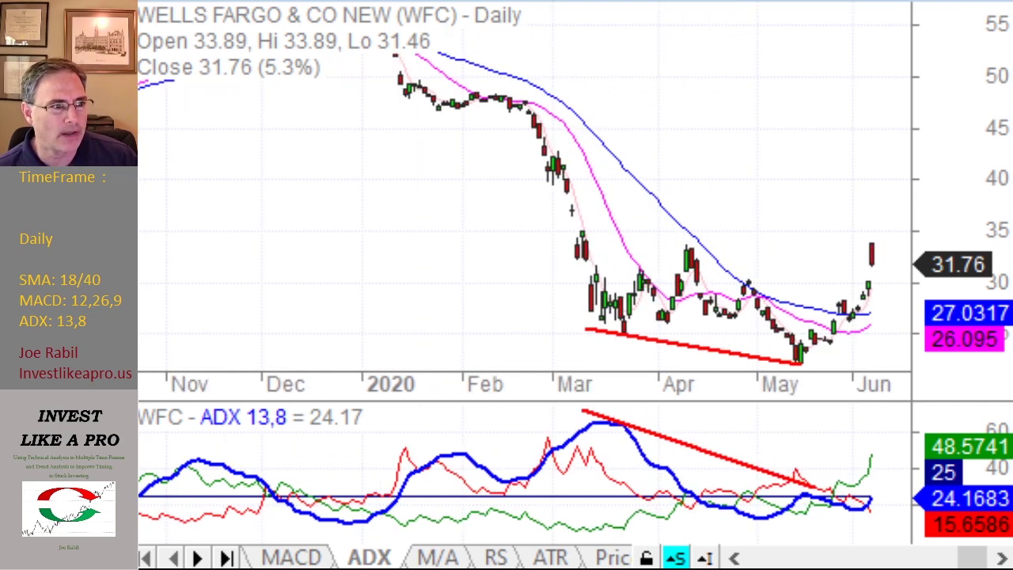
pyautogui.click(688, 345)
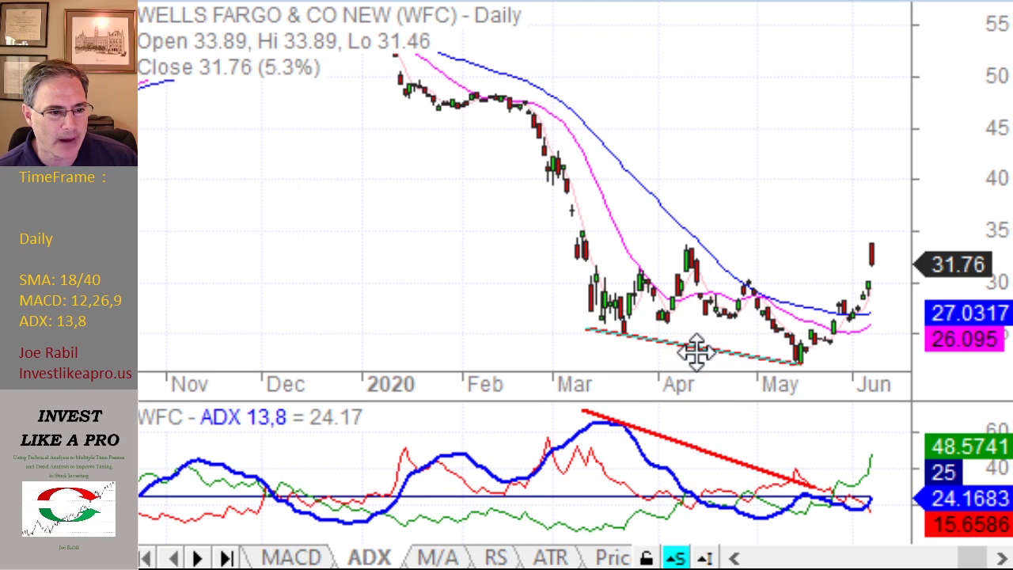
pyautogui.press('Delete')
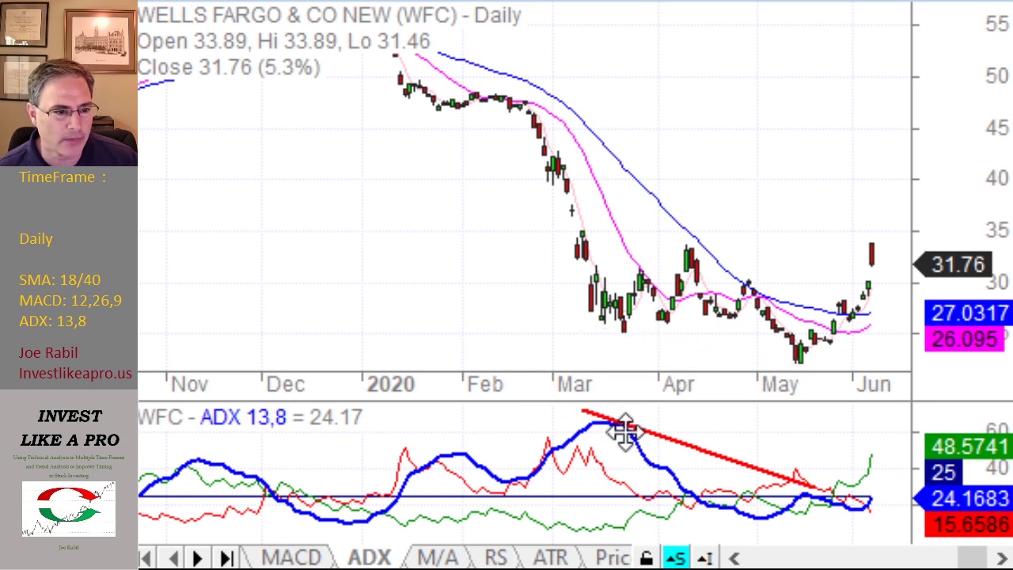
# On the daily WFC ADX sheet, delete the falling line across the ADX peaks and draw a horizontal line at about 25 under the March low.
pyautogui.click(685, 441)
pyautogui.press('Delete')
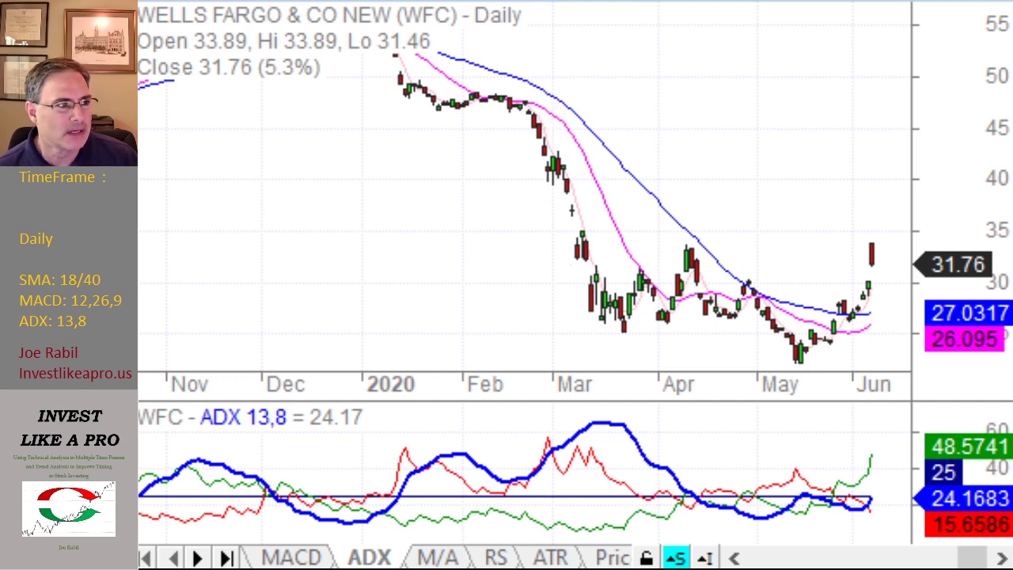
pyautogui.moveTo(553, 332); pyautogui.dragTo(893, 332)
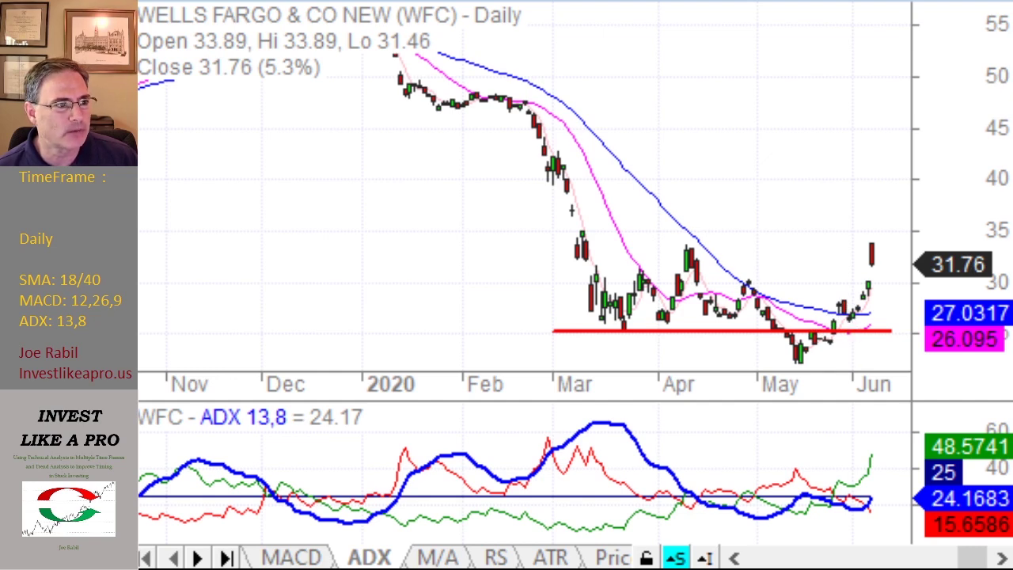
# Compare the ADX and MACD sheets of the daily WFC chart from March to June and examine the hourly WFC chart.
pyautogui.press('Up')
pyautogui.press('Up')
pyautogui.press('Up')
pyautogui.press('Up')
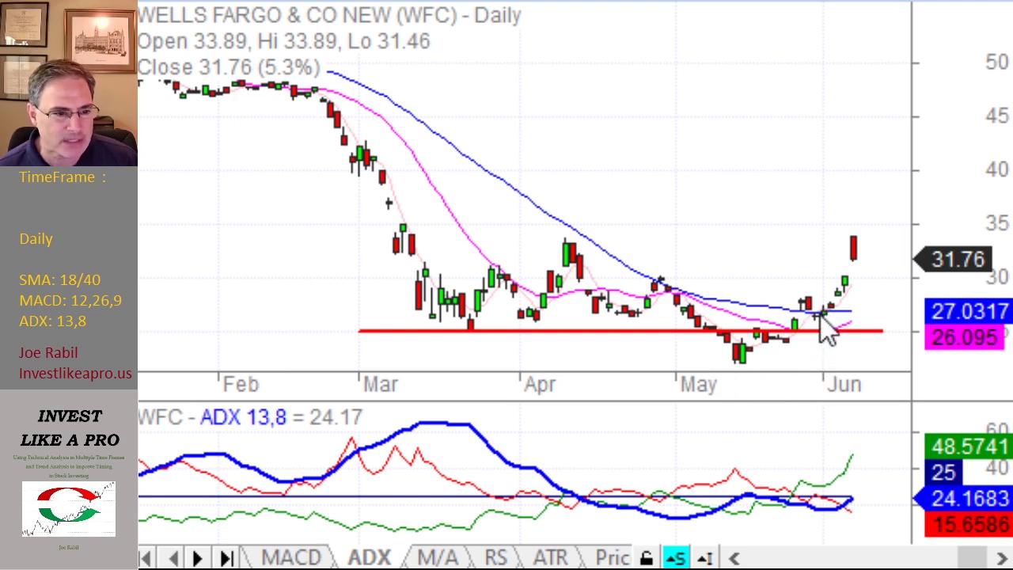
pyautogui.press('Up')
pyautogui.press('Up')
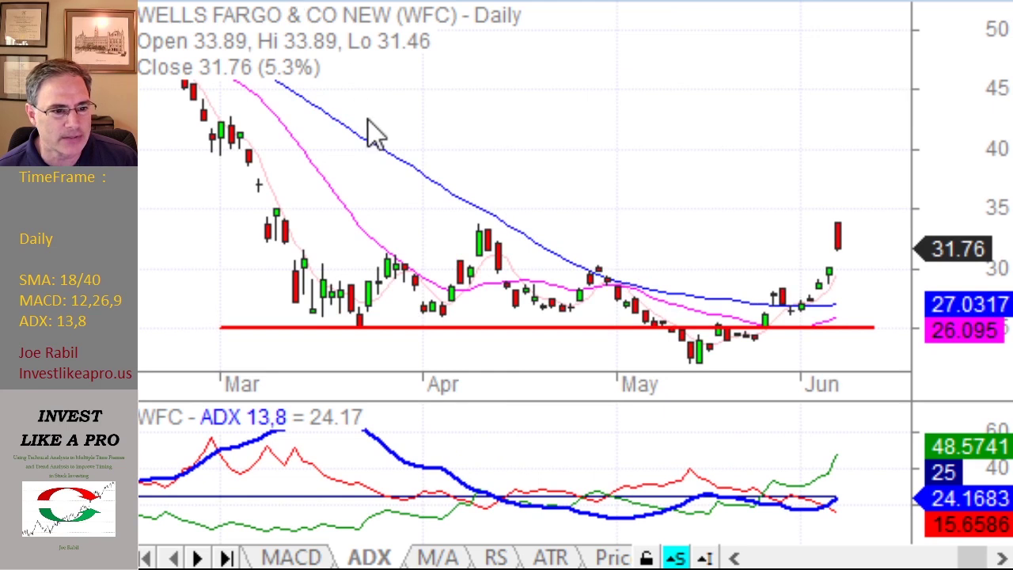
pyautogui.click(310, 554)
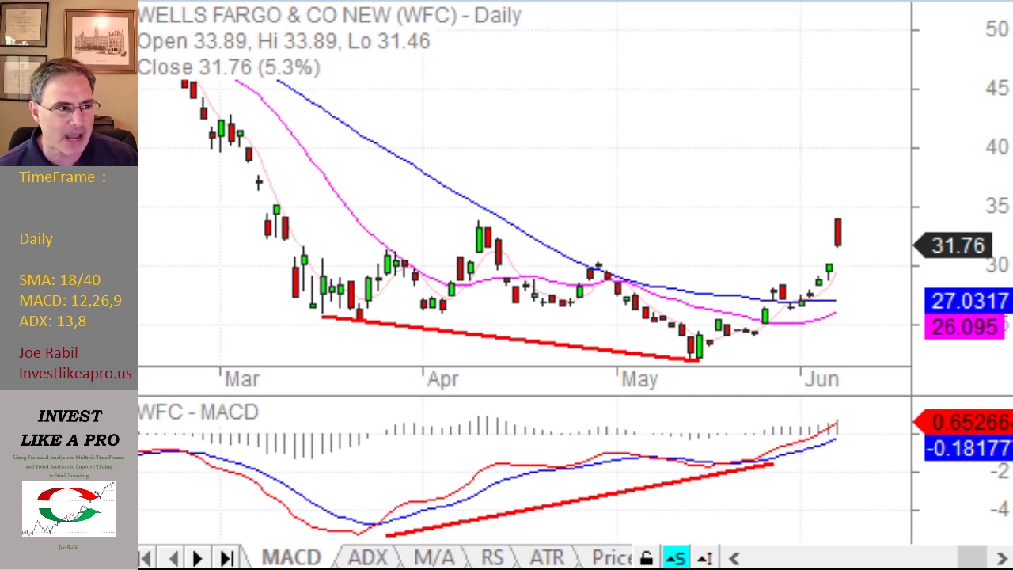
pyautogui.press('Down')
pyautogui.press('Down')
pyautogui.press('Down')
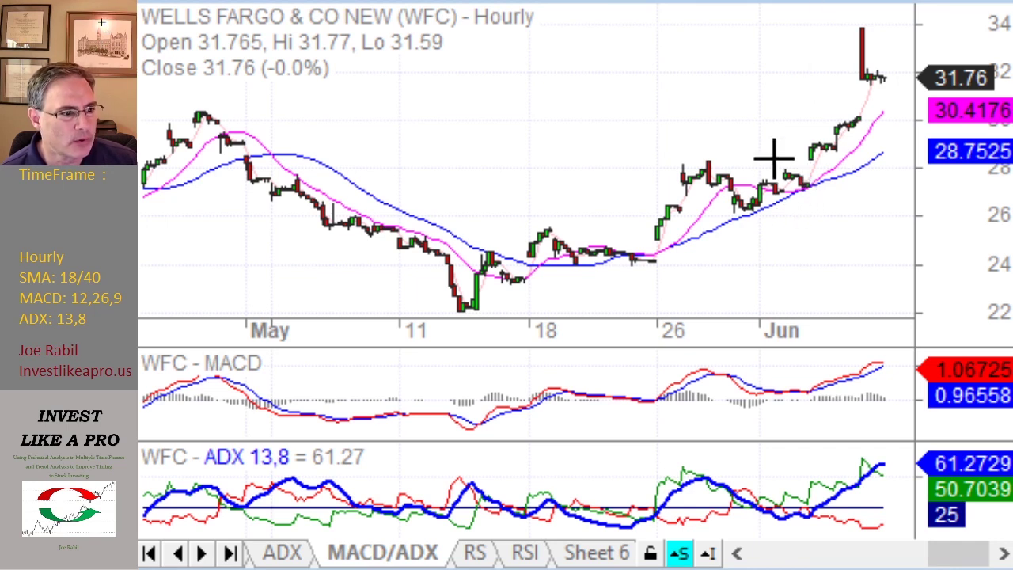
pyautogui.moveTo(805, 162); pyautogui.dragTo(812, 155)
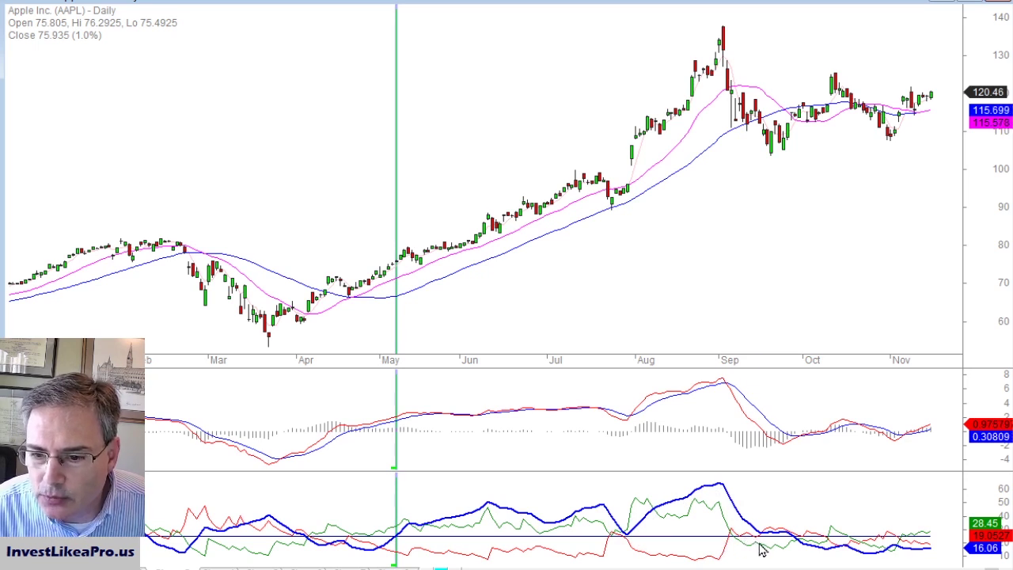
# On the daily AAPL chart, mark mid-September and late September with the red vertical line, and clear the vertical markers.
pyautogui.click(759, 550)
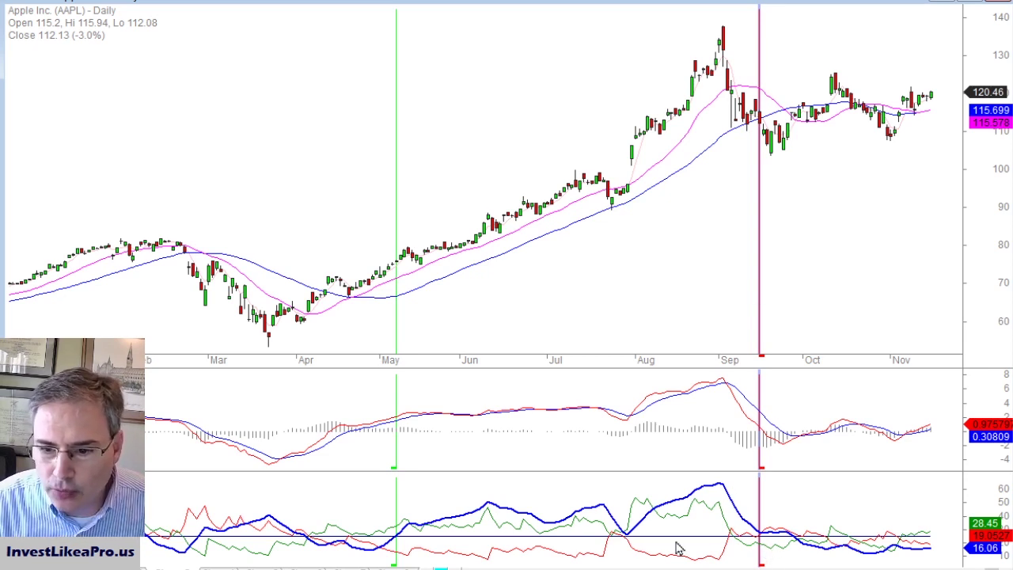
pyautogui.click(793, 546)
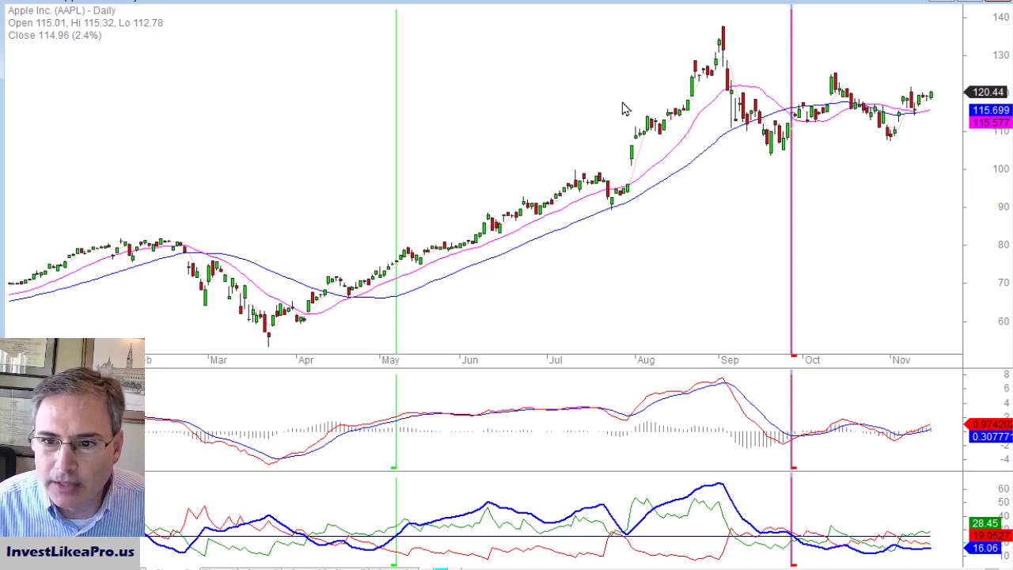
pyautogui.click(978, 178)
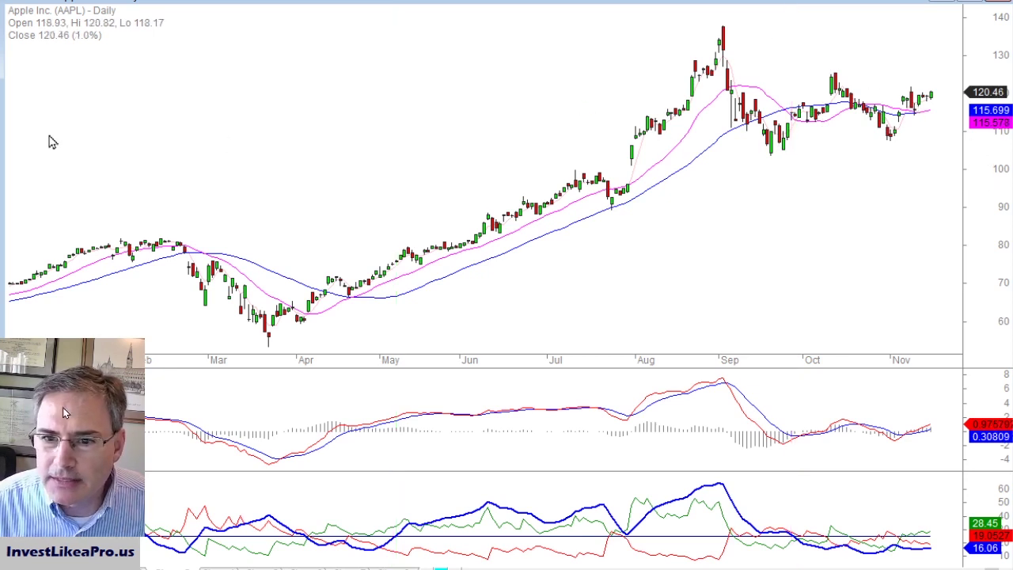
# On the daily AMZN chart, mark the ADX trend's start in mid-April with a green vertical line and its end in mid-September with a red one.
pyautogui.press('space')
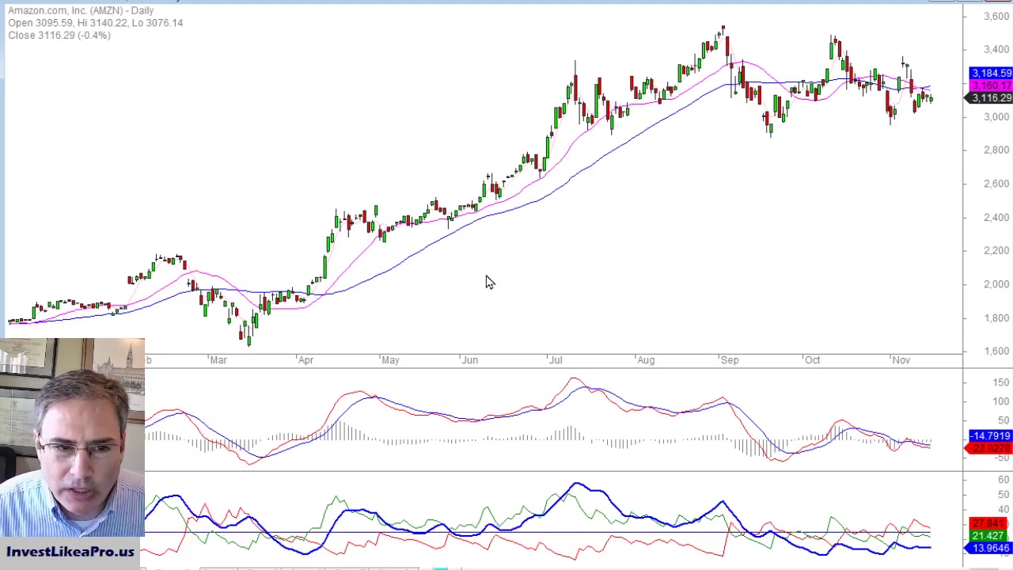
pyautogui.click(323, 524)
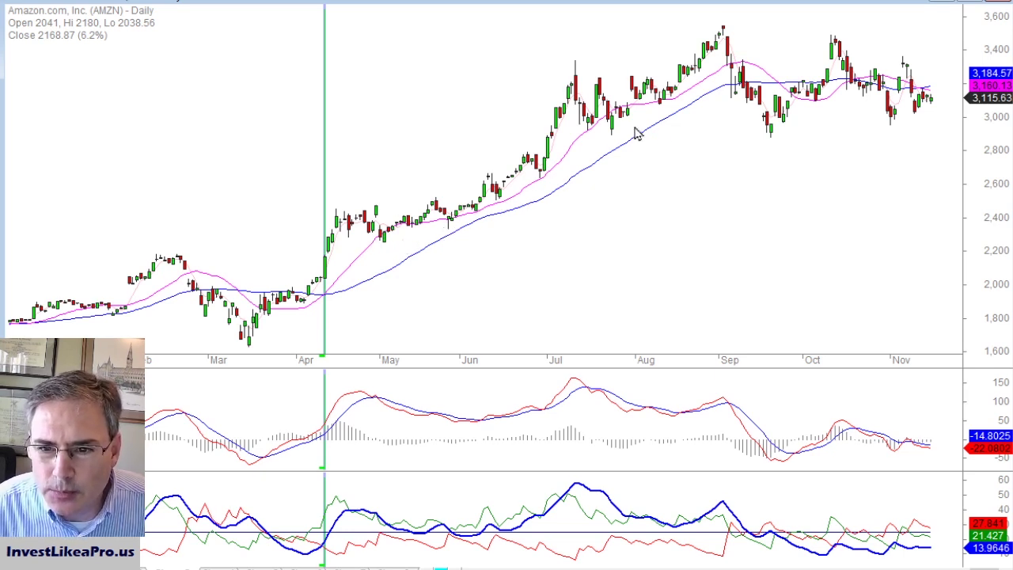
pyautogui.click(331, 537)
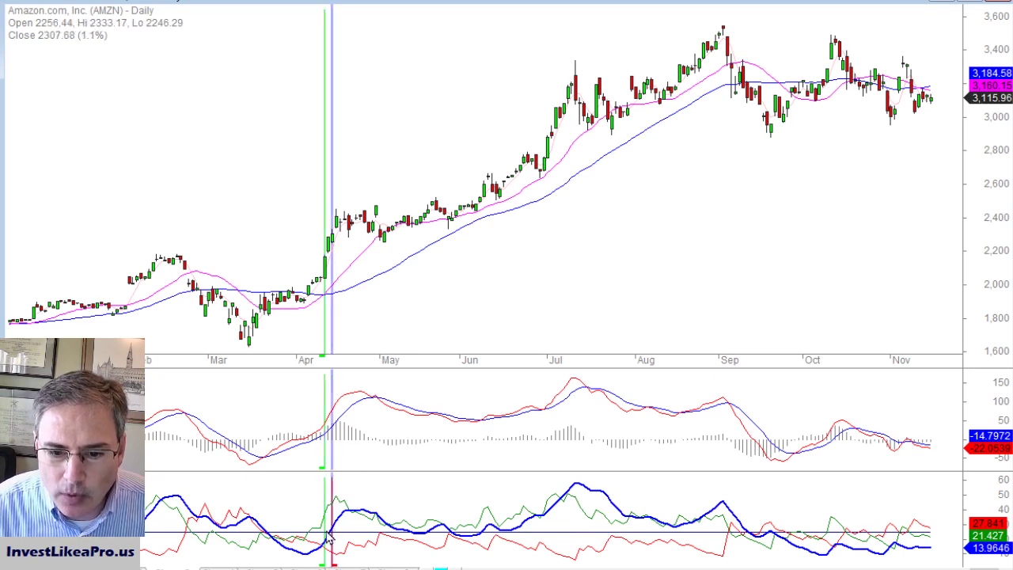
pyautogui.press('Left')
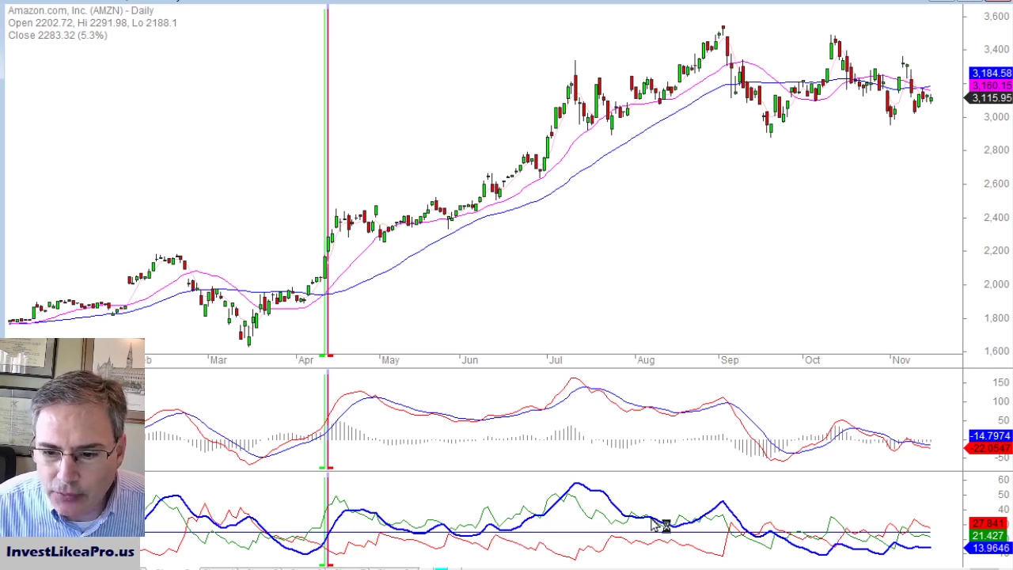
pyautogui.click(736, 543)
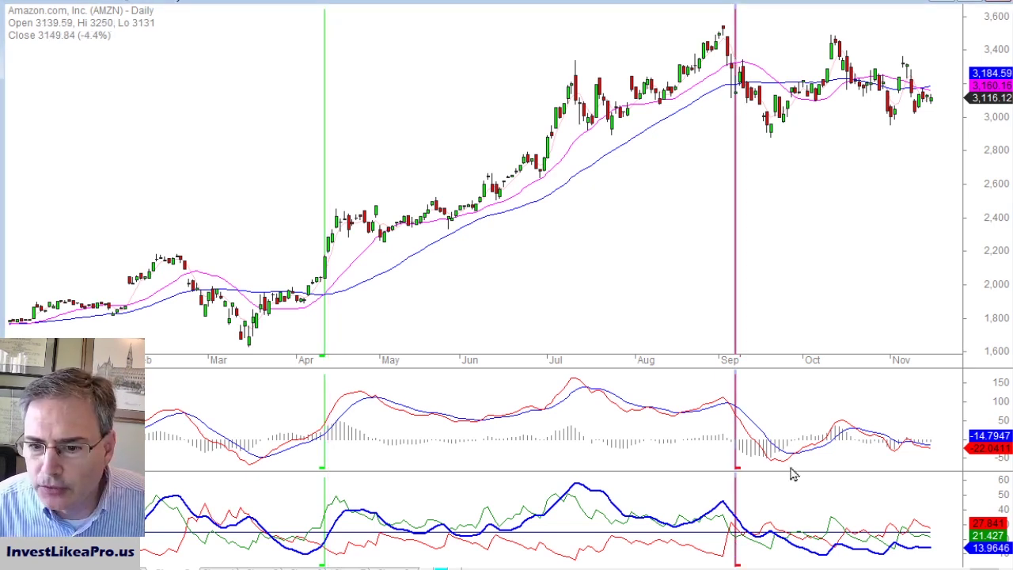
pyautogui.click(752, 553)
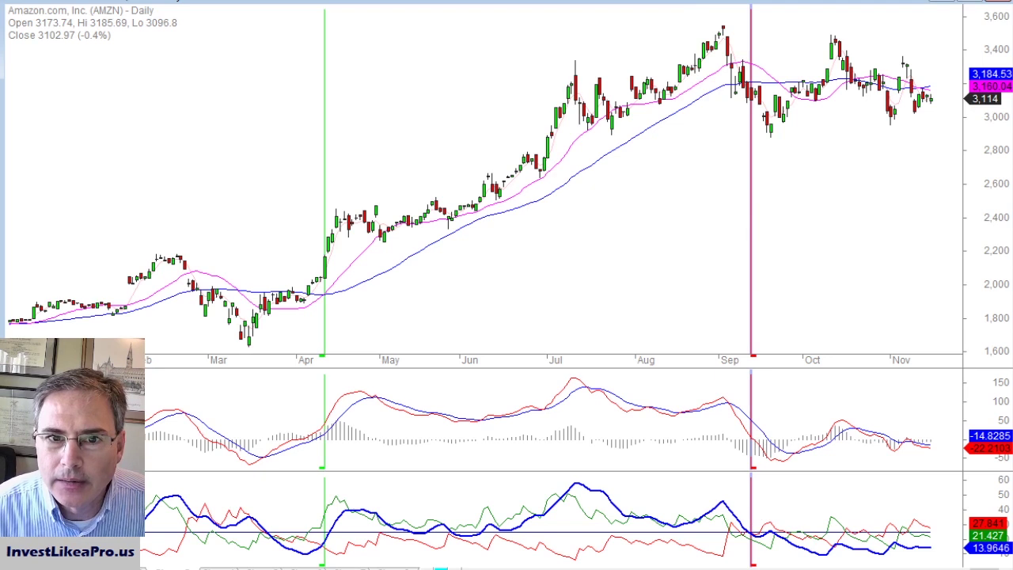
# Draw converging trend lines on the daily AMZN chart, falling along the September and October highs and rising under the September and November lows.
pyautogui.moveTo(695, 42); pyautogui.dragTo(958, 45)
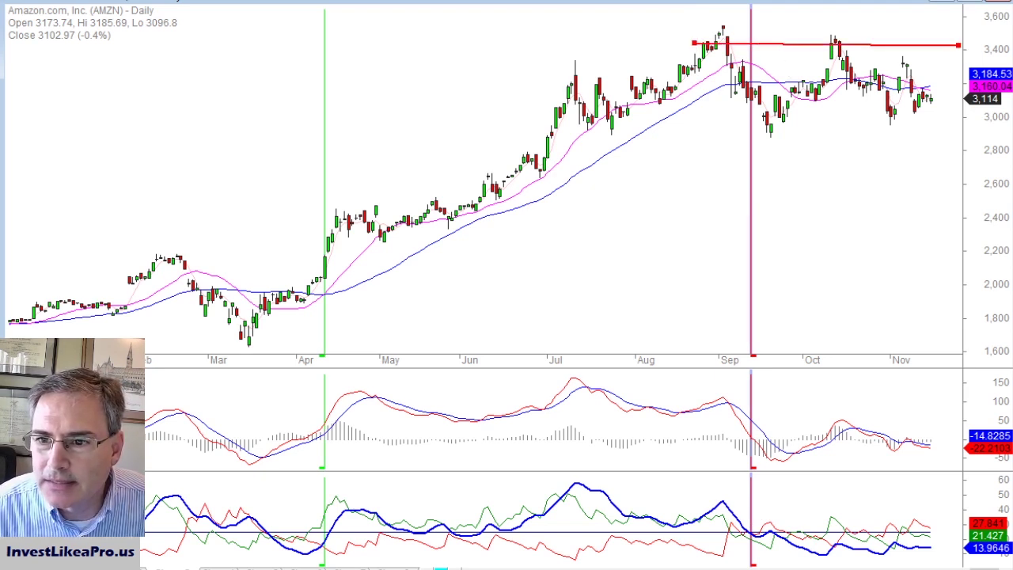
pyautogui.moveTo(702, 122); pyautogui.dragTo(958, 122)
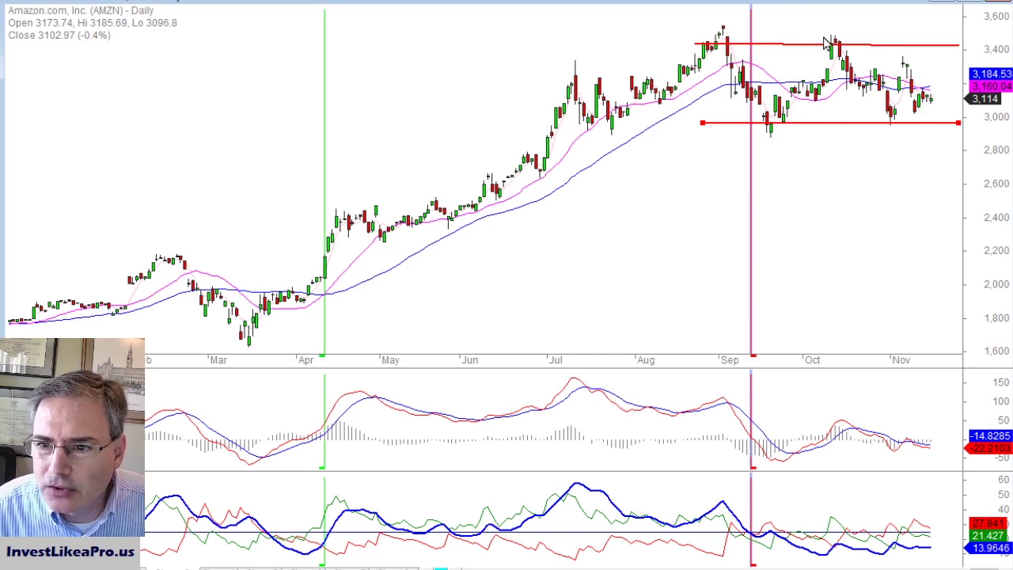
pyautogui.moveTo(826, 45); pyautogui.dragTo(801, 41)
pyautogui.moveTo(691, 34); pyautogui.dragTo(715, 26)
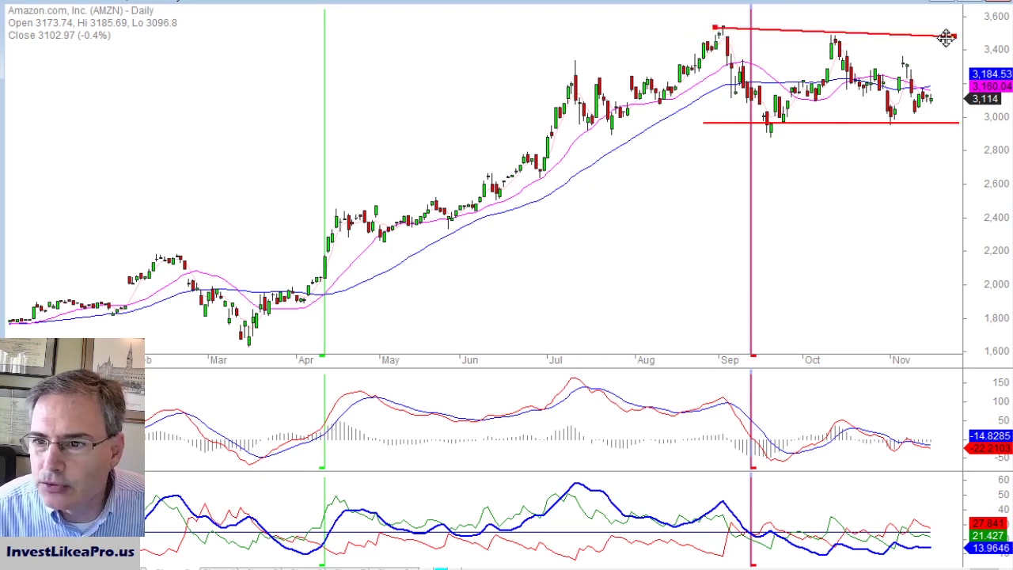
pyautogui.moveTo(954, 37); pyautogui.dragTo(959, 42)
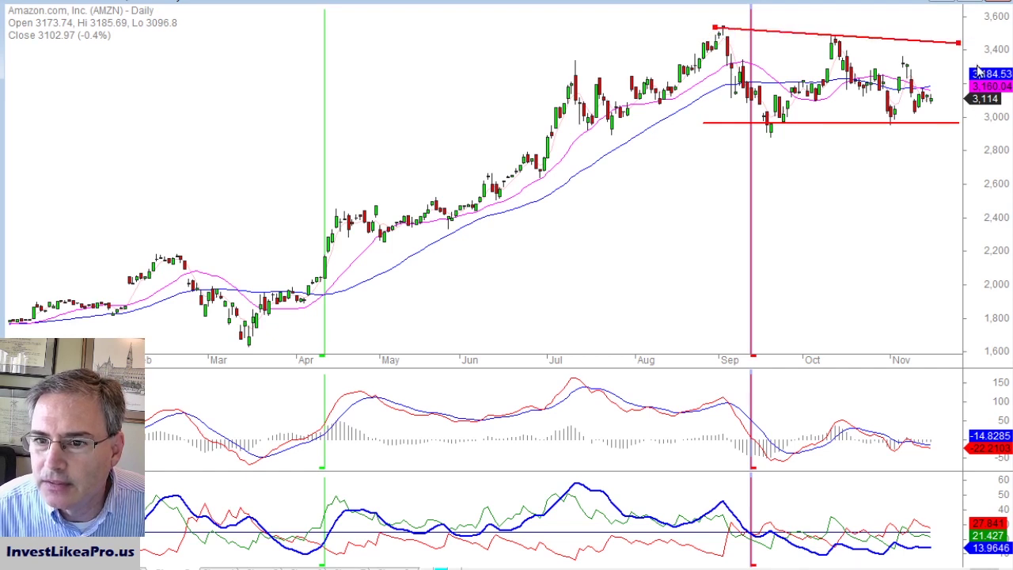
pyautogui.moveTo(737, 124); pyautogui.dragTo(738, 135)
pyautogui.moveTo(964, 136); pyautogui.dragTo(960, 121)
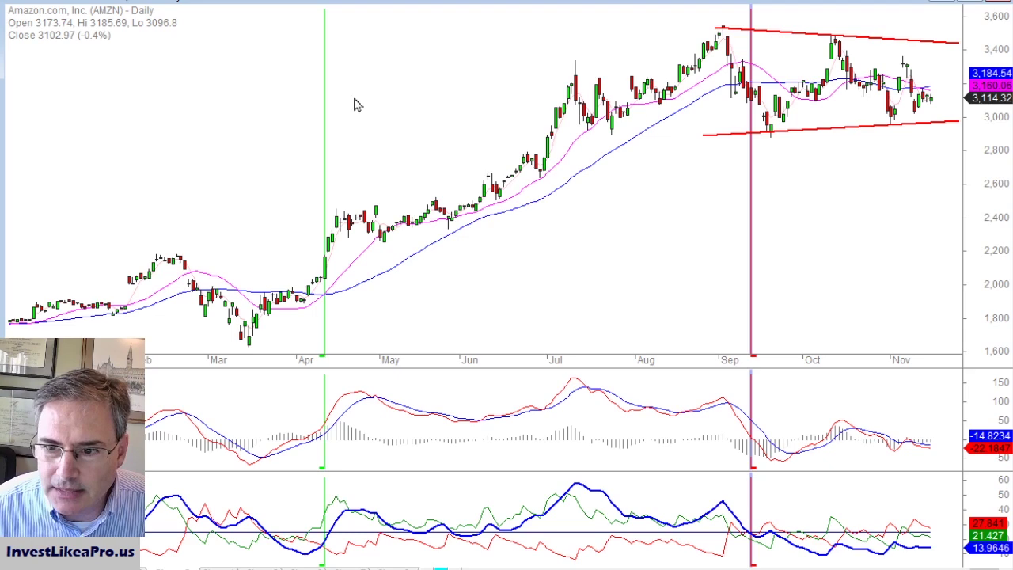
# Switch to the daily BA chart and draw a falling trend line along the highs from August through October, extended past early November.
pyautogui.press('space')
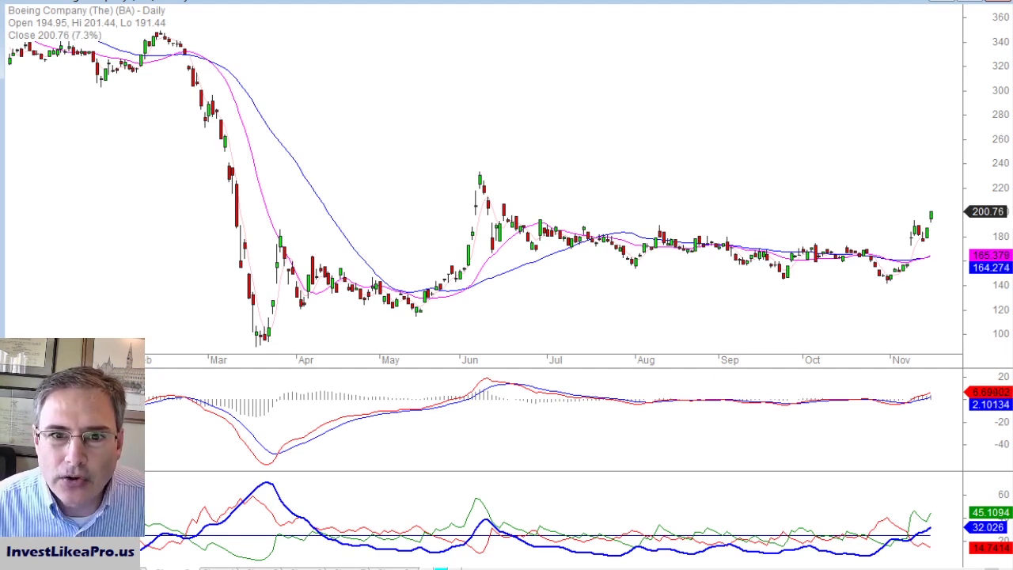
pyautogui.moveTo(522, 218); pyautogui.dragTo(953, 237)
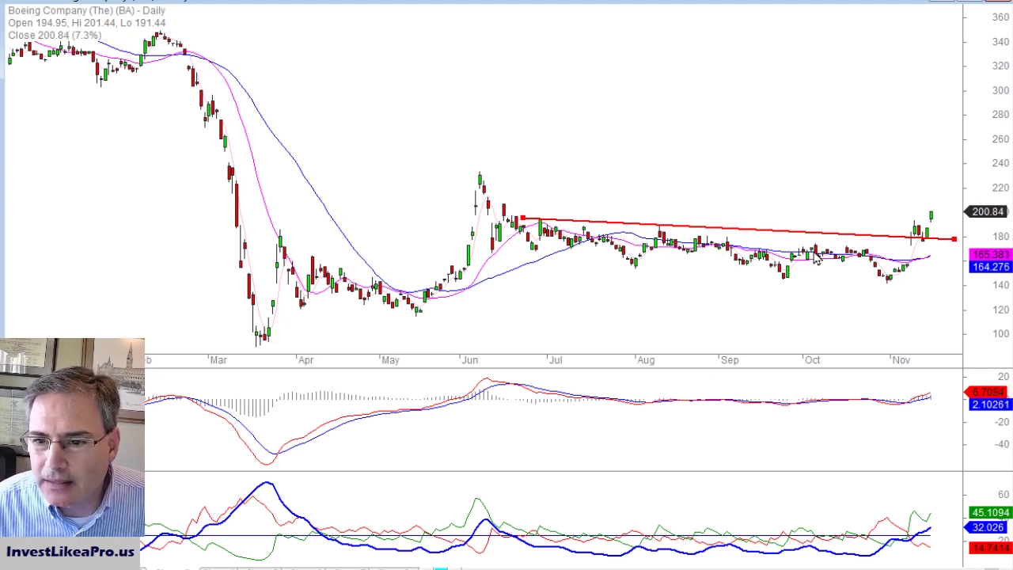
pyautogui.moveTo(528, 218); pyautogui.dragTo(622, 226)
pyautogui.moveTo(953, 238); pyautogui.dragTo(953, 256)
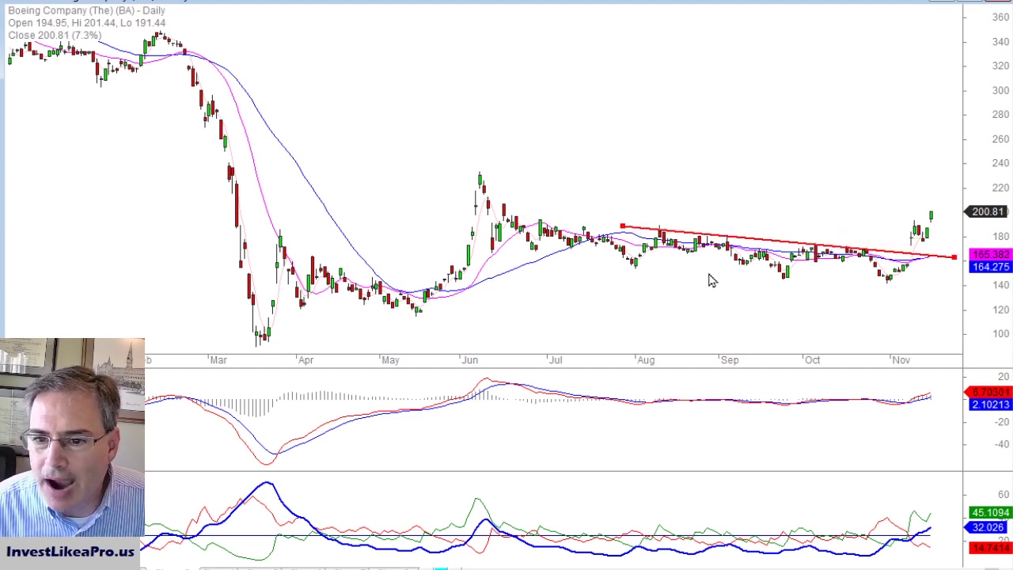
pyautogui.moveTo(621, 227); pyautogui.dragTo(641, 225)
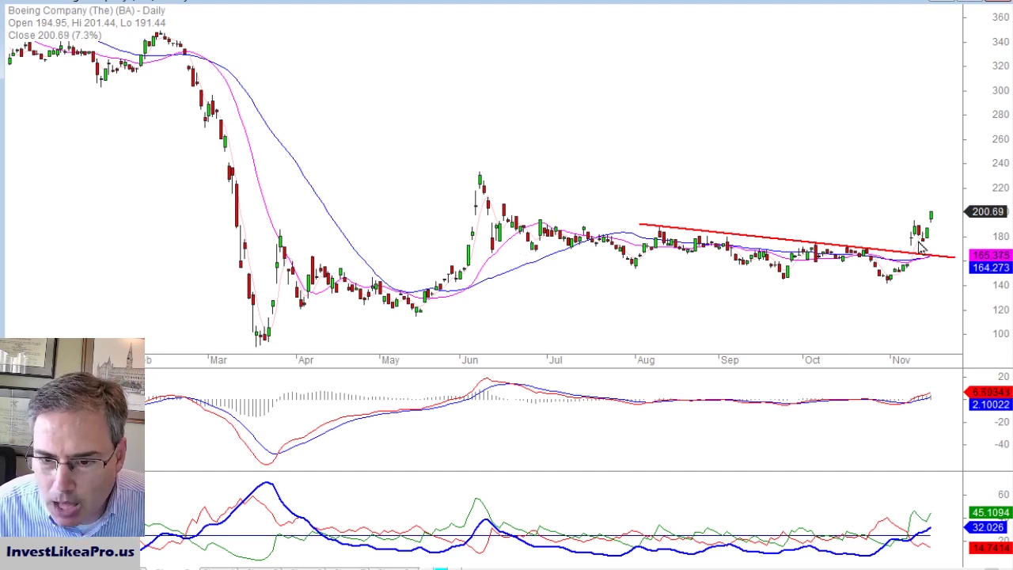
# Mark the drop in ADX in the second half of June on the daily BA chart with a green vertical line.
pyautogui.click(520, 559)
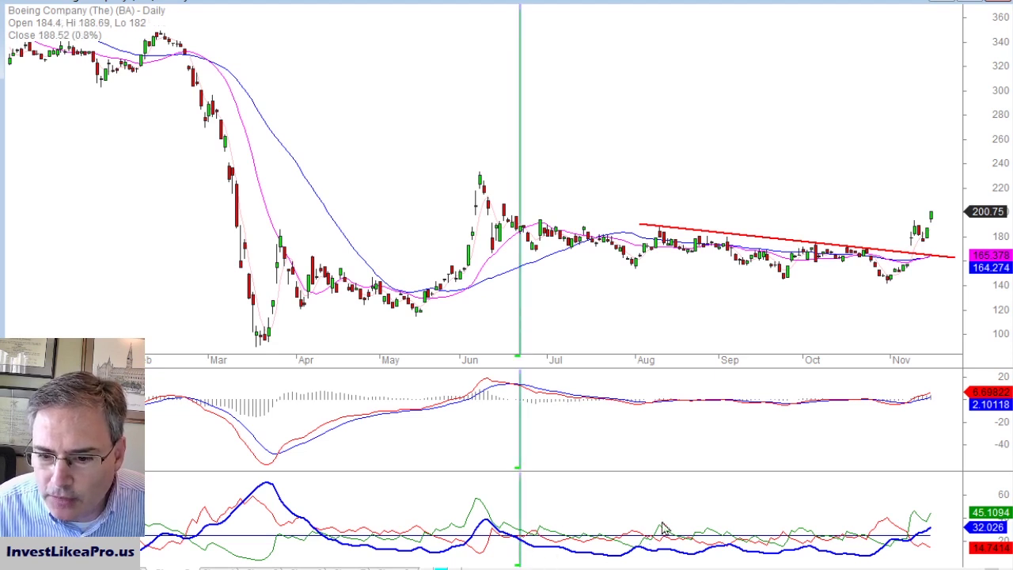